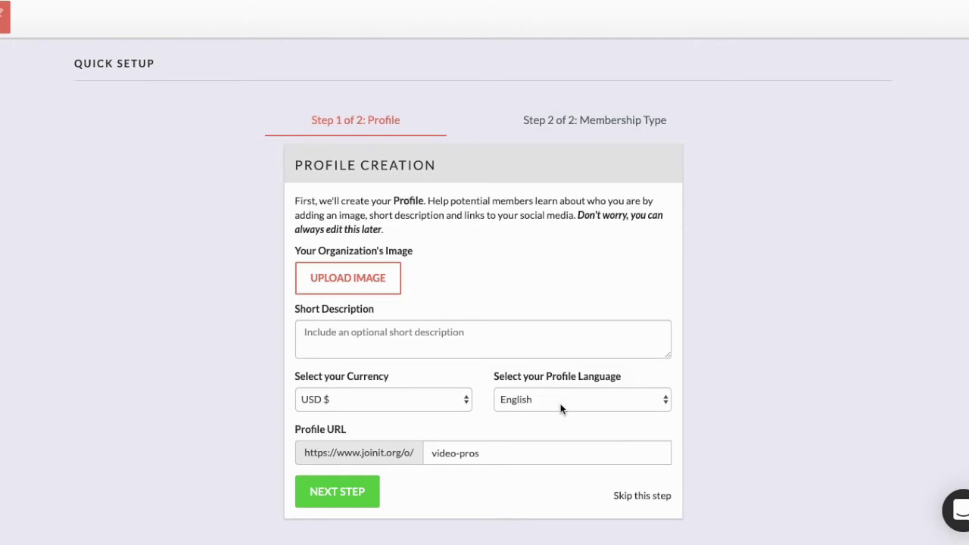
Step: Save the profile with USD currency, English and the video-pros URL, and continue to Membership Types
left_click(348, 496)
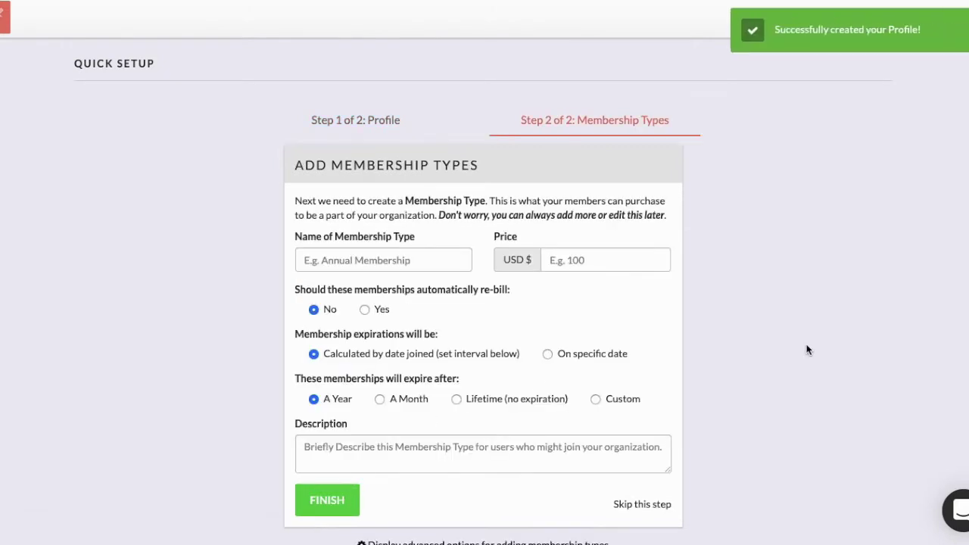
Step: Expand the advanced membership type options, review them, and collapse them again
scroll(833, 355, "down", 1)
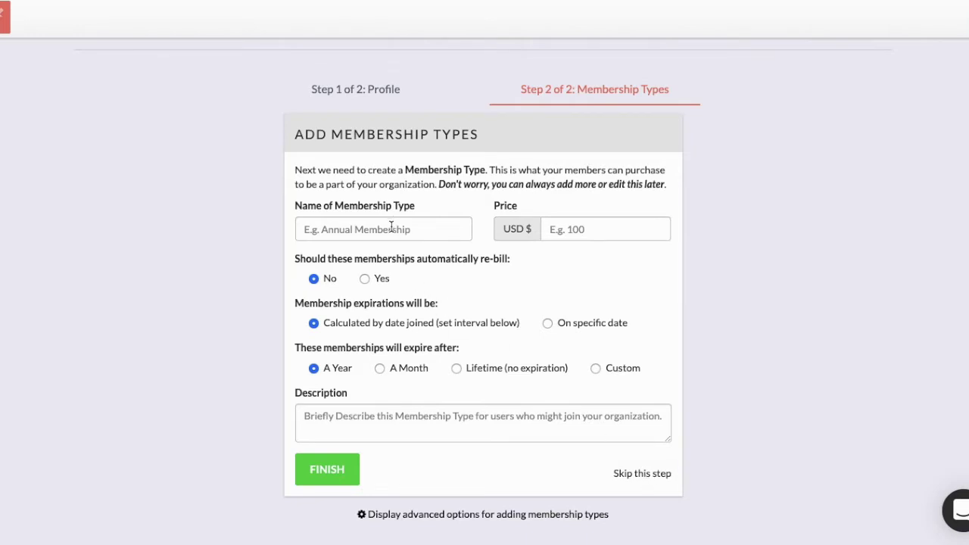
left_click(411, 517)
scroll(401, 345, "down", 2)
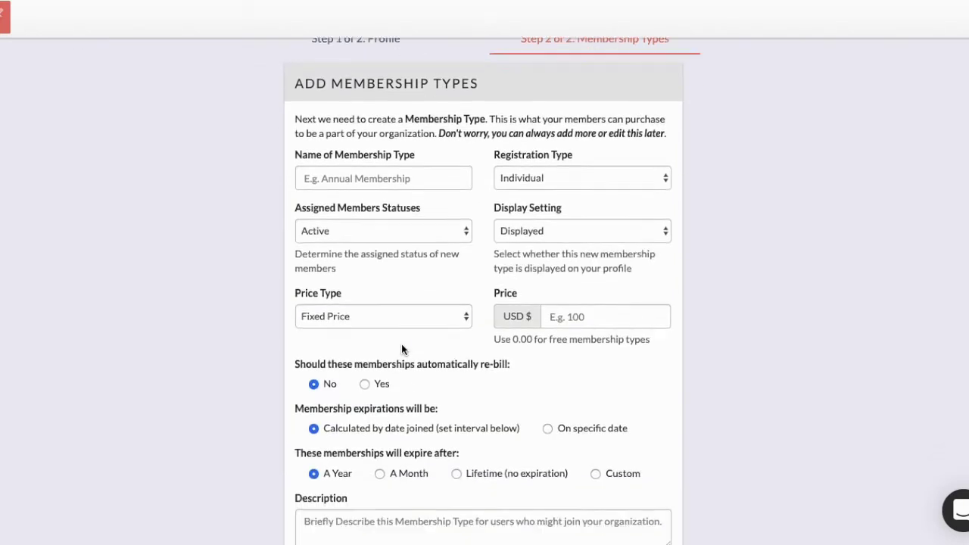
scroll(401, 348, "down", 1)
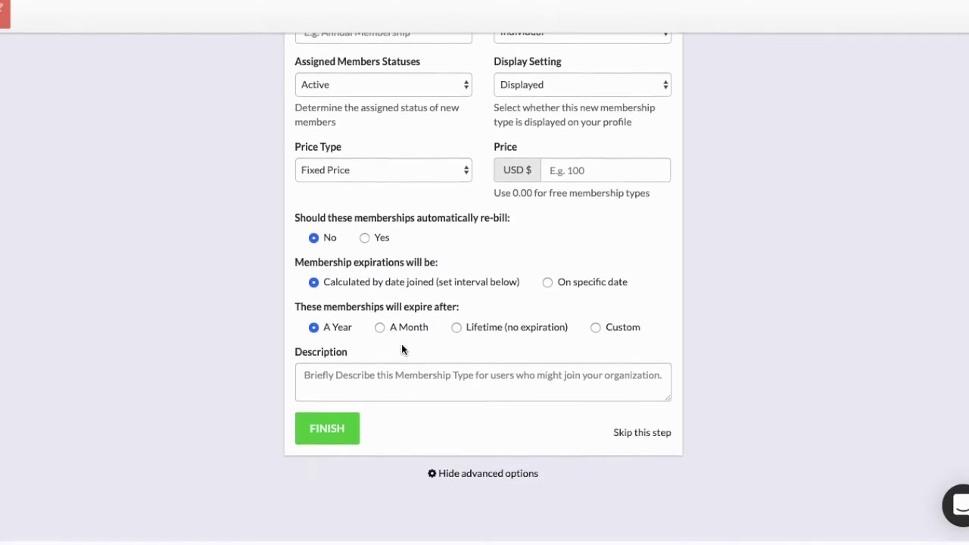
left_click(449, 482)
scroll(449, 488, "up", 1)
Step: Name the membership type 'Annual', price it at 100, and finish creating it
left_click(387, 261)
type("Annual")
key("Tab")
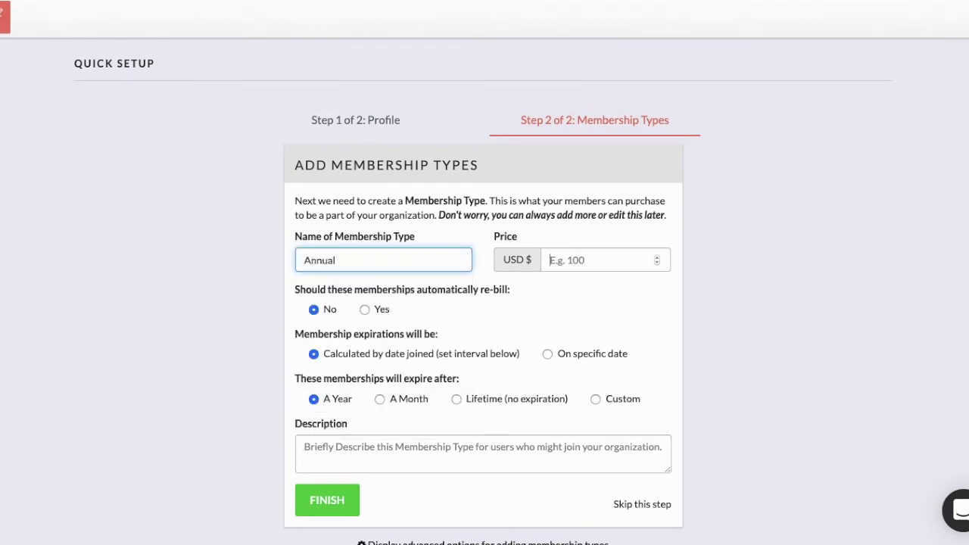
type("100")
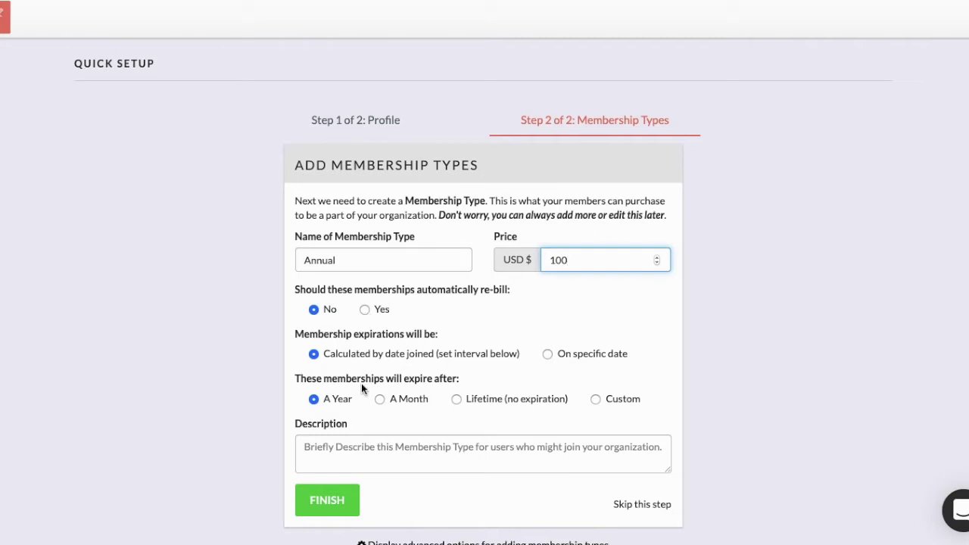
left_click(326, 503)
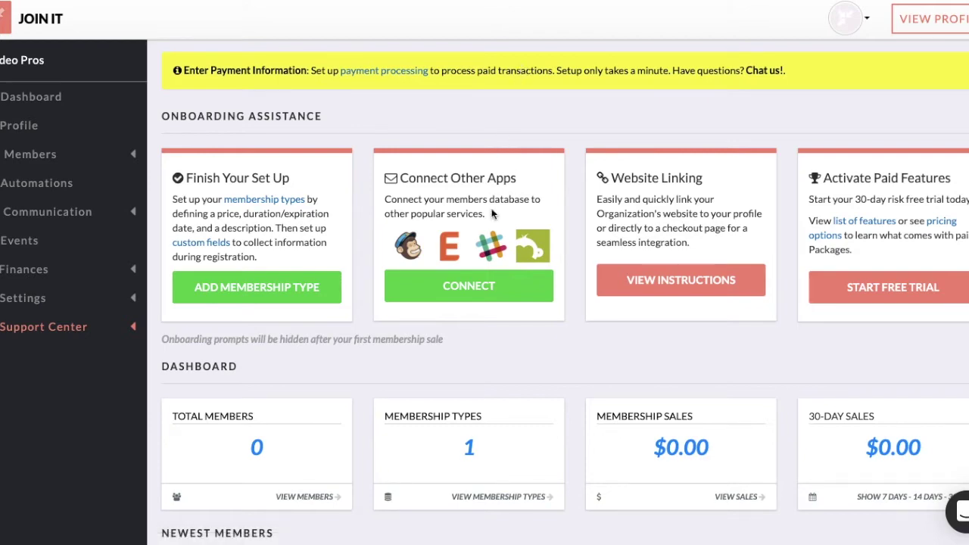
Step: Scroll the dashboard to review the 4 members, 2 membership types and $75.00 in sales
scroll(499, 257, "down", 3)
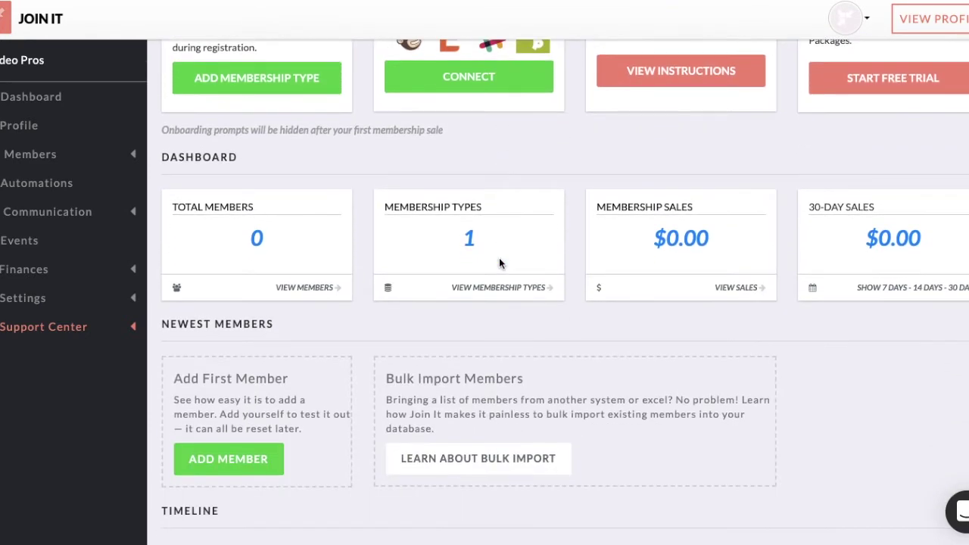
scroll(499, 263, "down", 2)
scroll(360, 346, "up", 5)
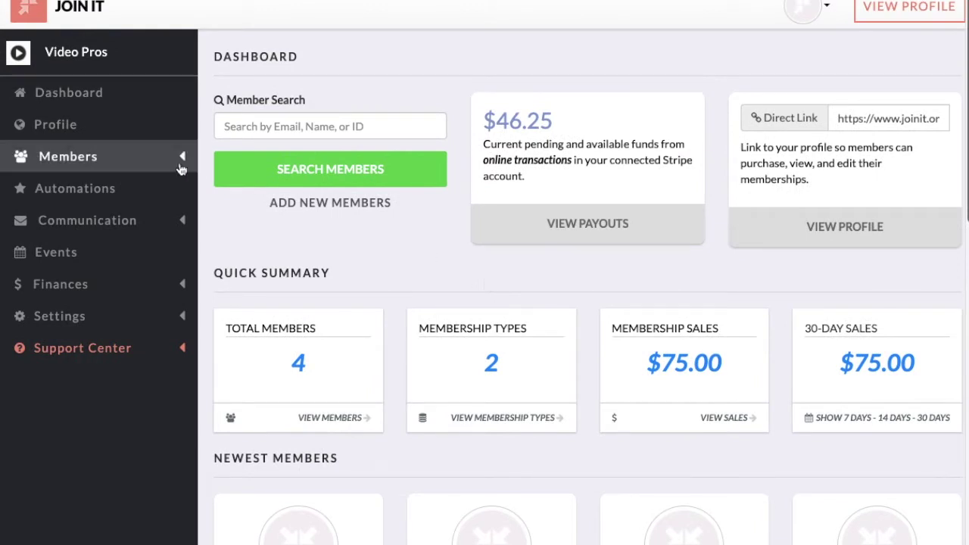
Step: List the membership types under Members and open the Silver Circle ($25.00) details
left_click(132, 165)
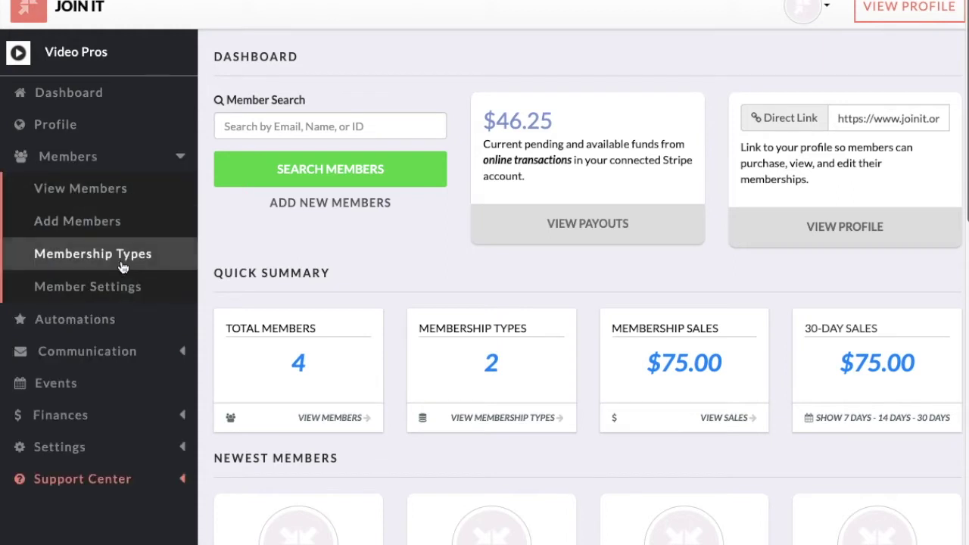
left_click(124, 262)
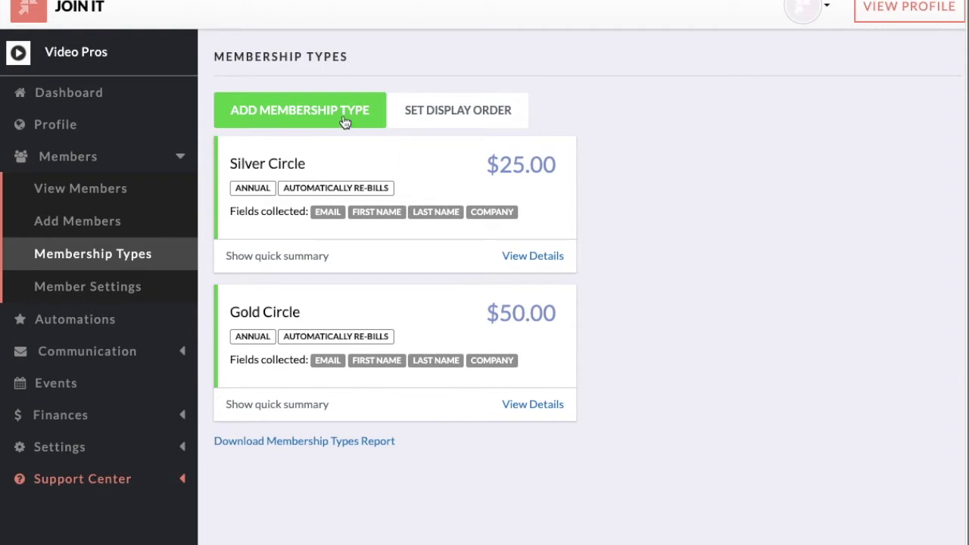
left_click(426, 161)
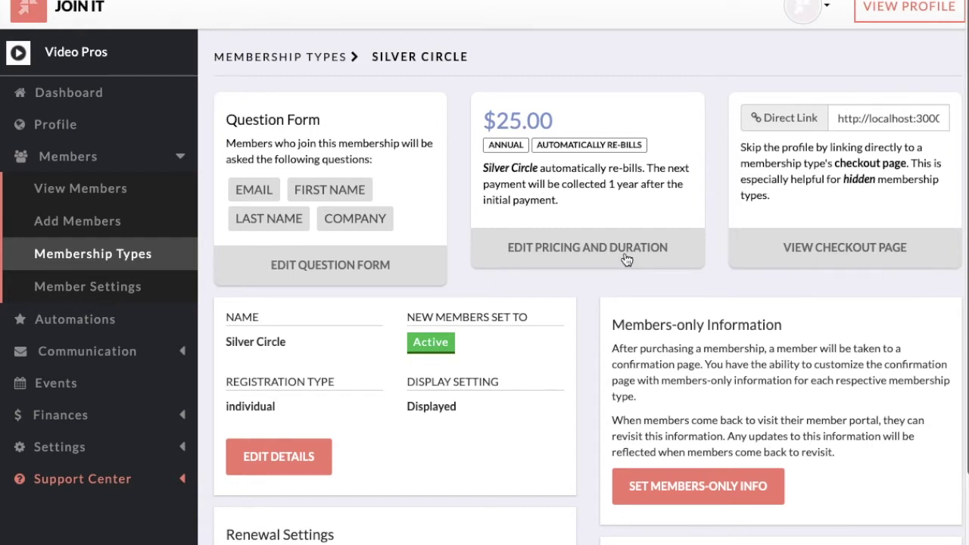
Step: Review the Silver Circle question form, $25.00 annual pricing and renewal settings, then open Add Members
scroll(626, 260, "down", 3)
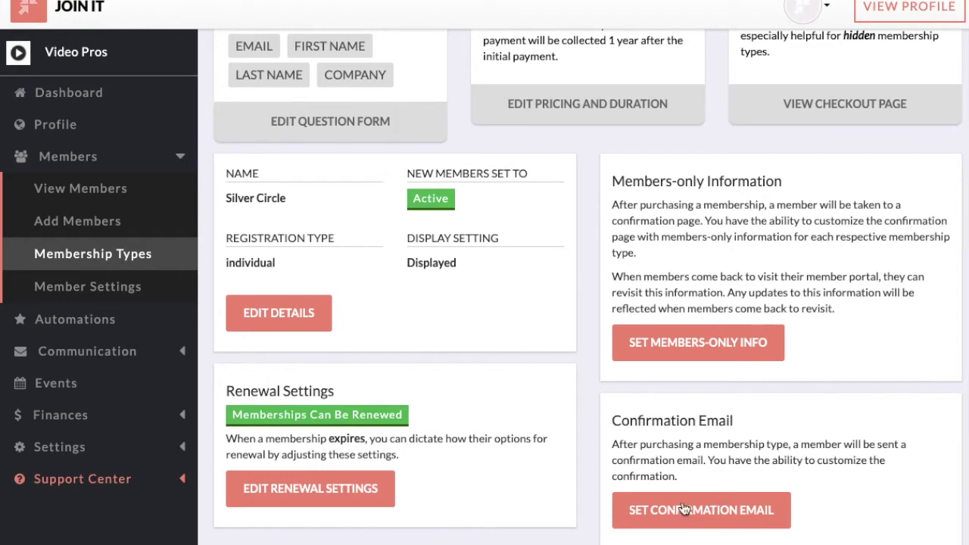
scroll(683, 218, "up", 3)
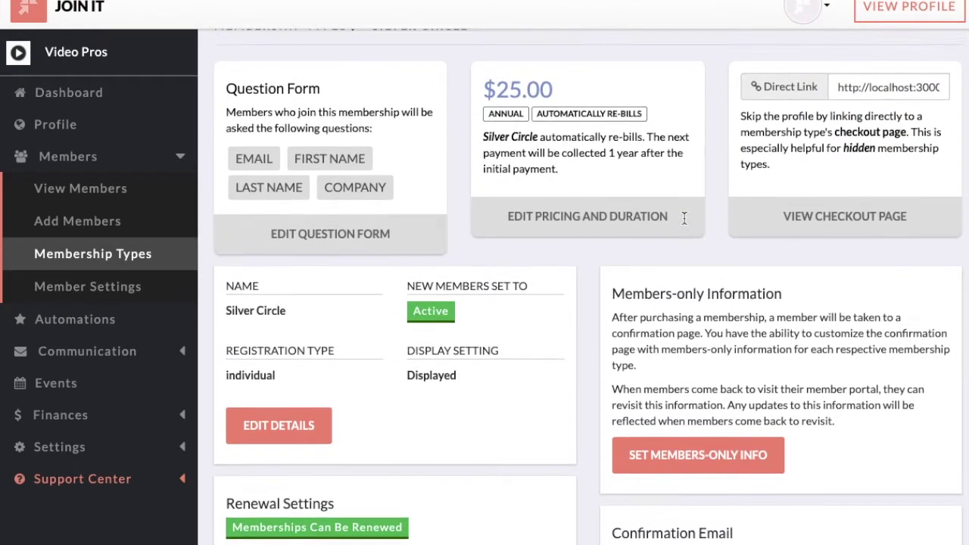
scroll(684, 218, "up", 1)
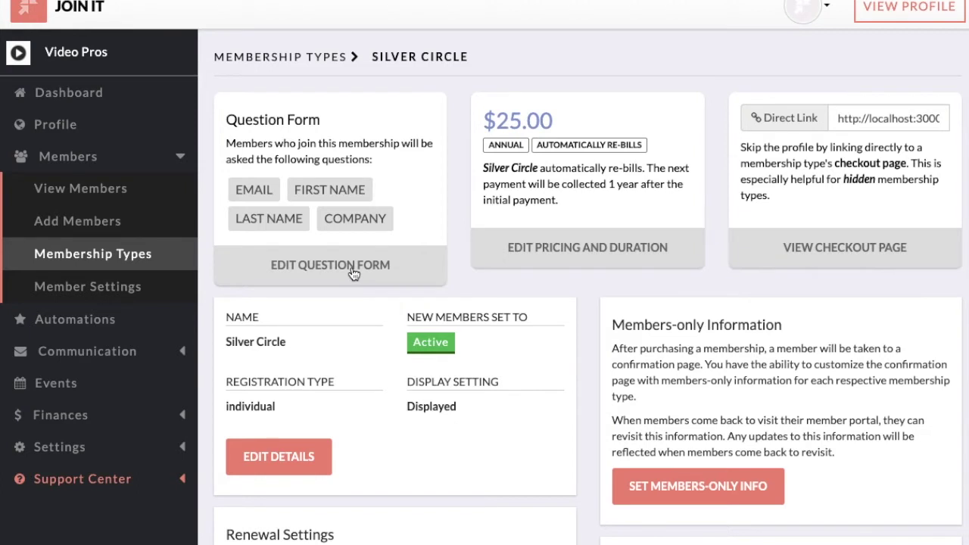
scroll(353, 272, "down", 4)
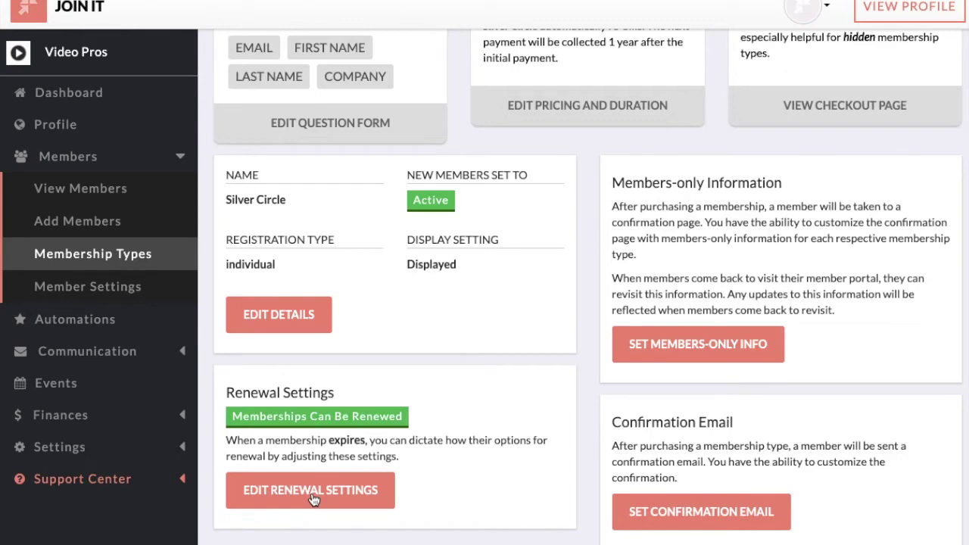
scroll(440, 321, "up", 4)
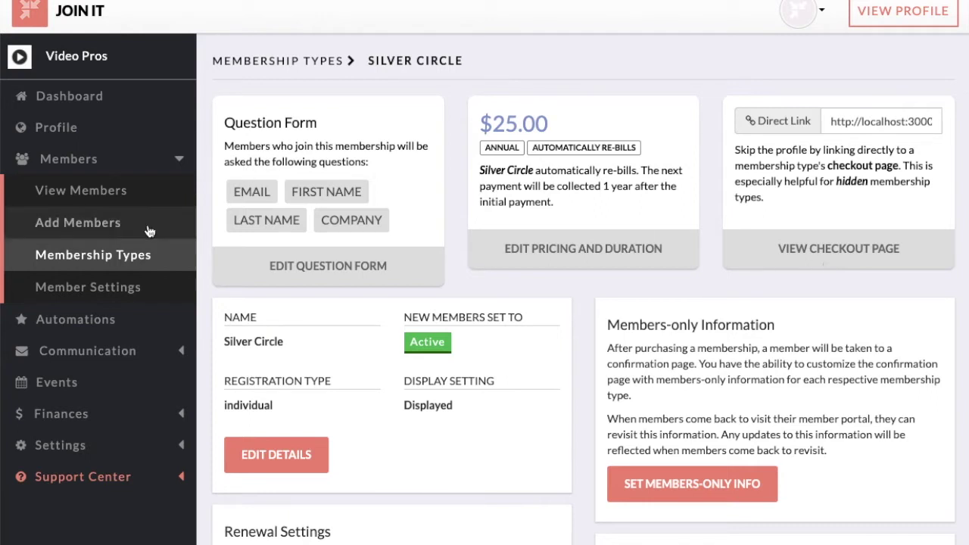
left_click(121, 236)
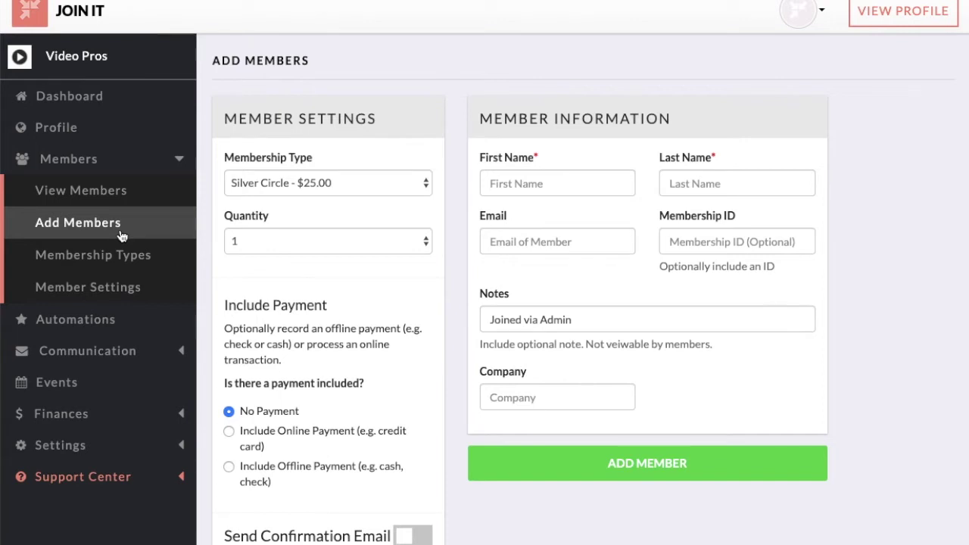
Step: Keep Silver Circle - $25.00 as the new member's membership type
scroll(458, 226, "down", 1)
scroll(458, 225, "down", 2)
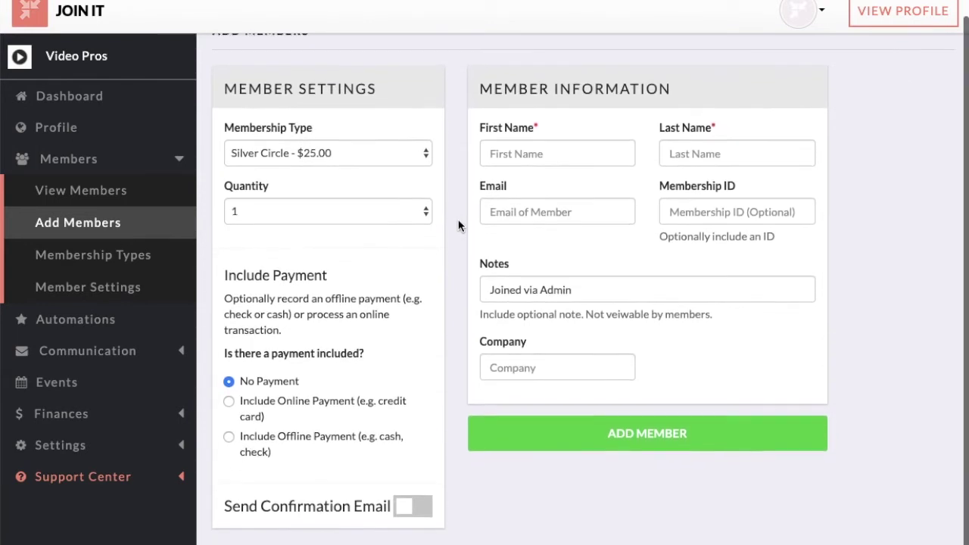
left_click(401, 140)
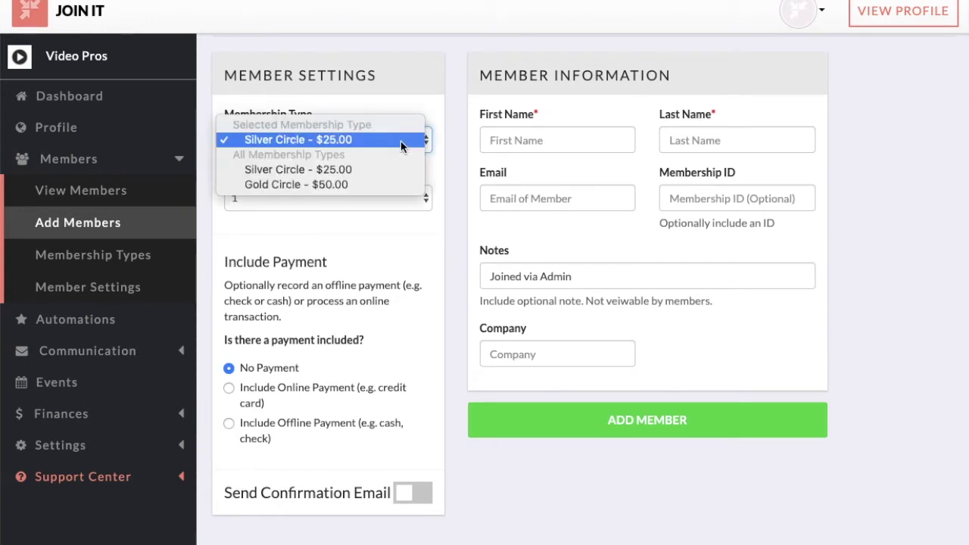
left_click(400, 142)
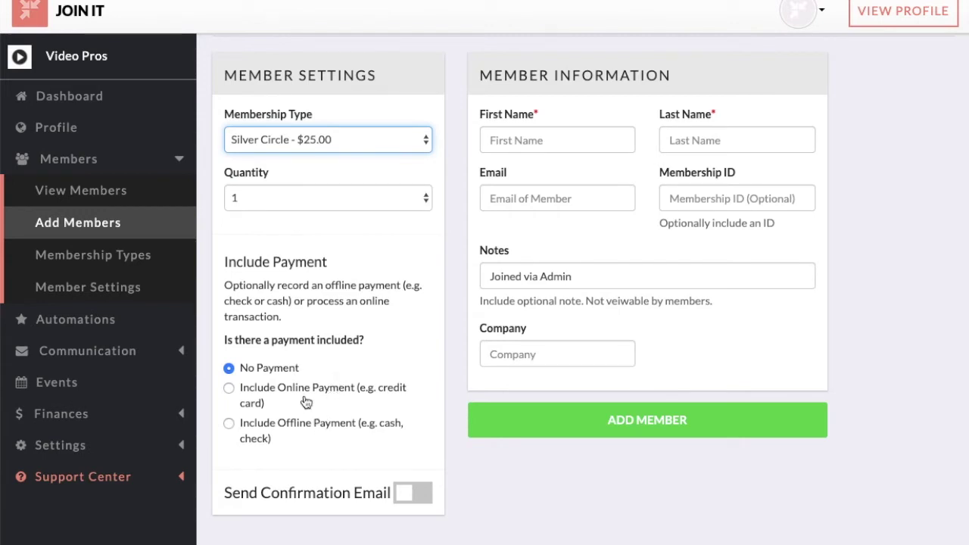
Step: Autofill the member's name and company from a saved contact, enter their e-mail, and add them
left_click(570, 140)
type("M")
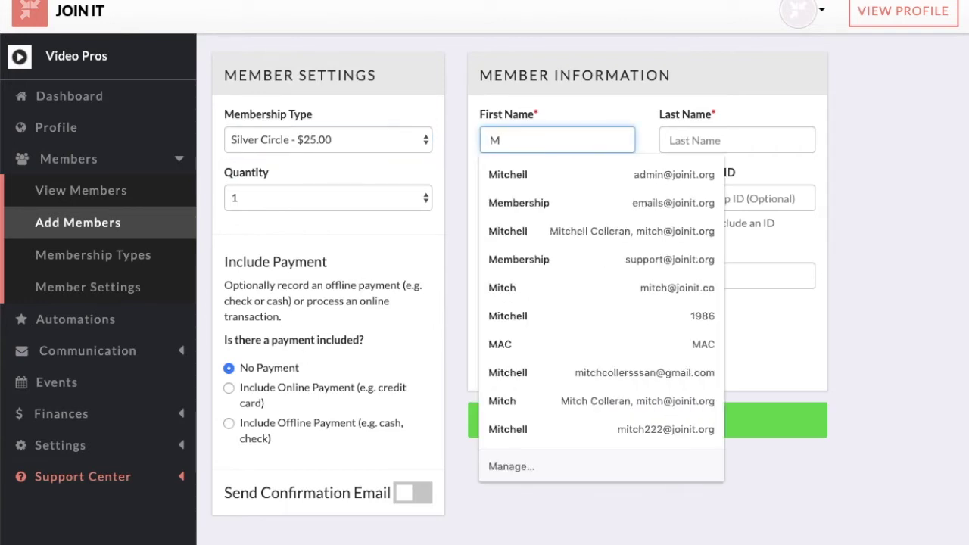
key("Down")
key("Return")
key("Tab")
key("Tab")
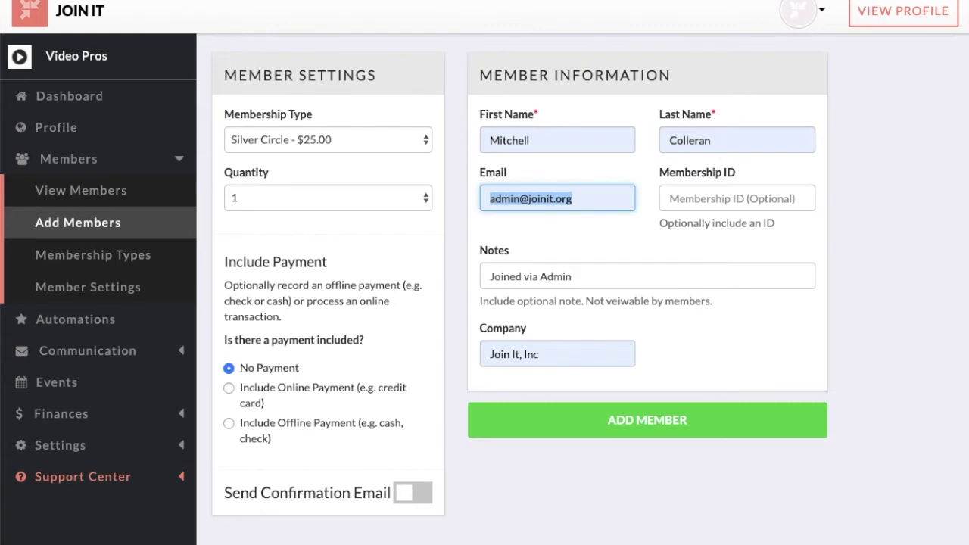
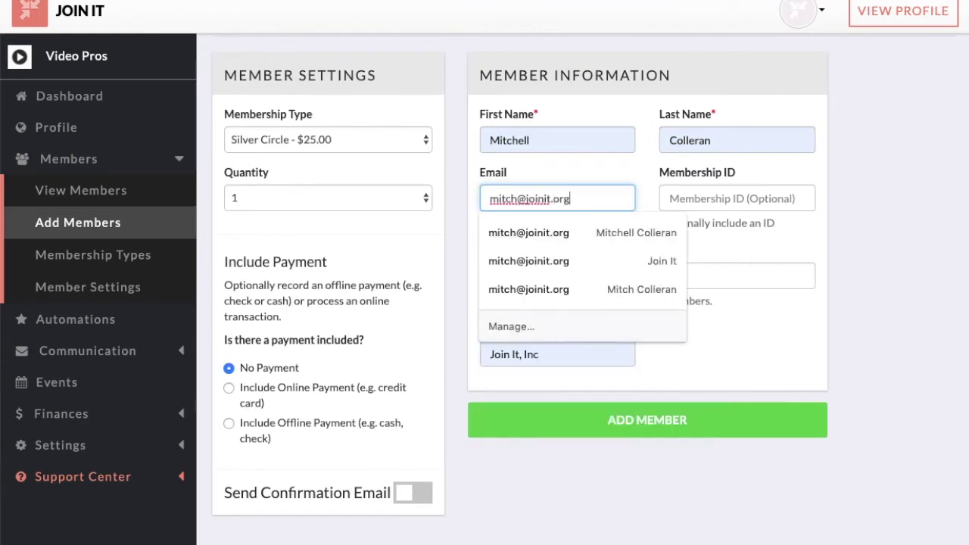
key("Tab")
left_click(652, 430)
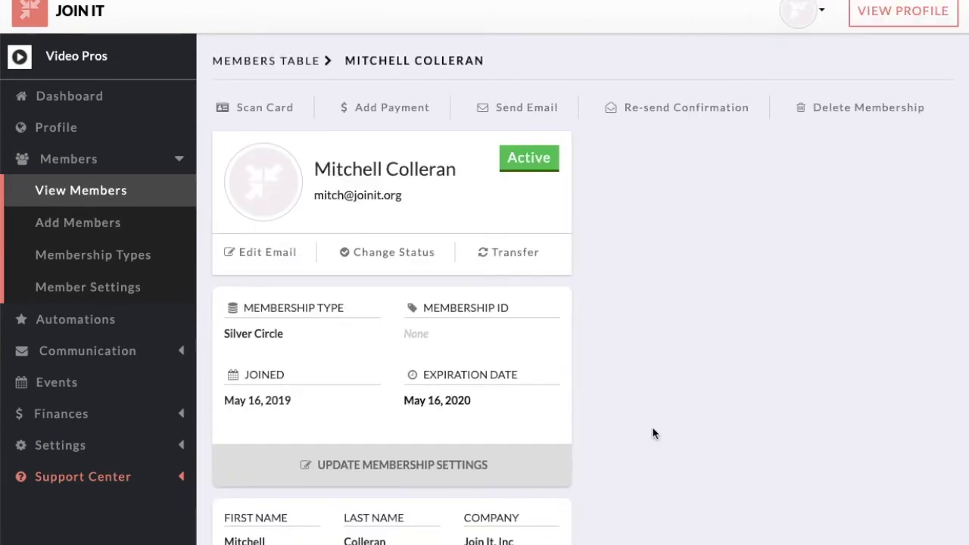
Step: Change the member's company from 'Join It, Inc' to 'Join It' and update the membership
scroll(652, 430, "down", 3)
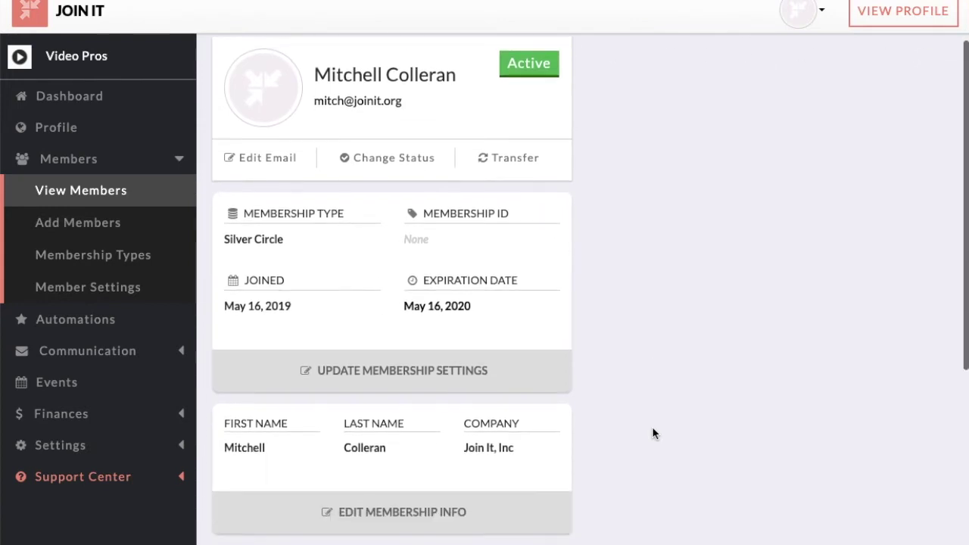
scroll(653, 429, "down", 3)
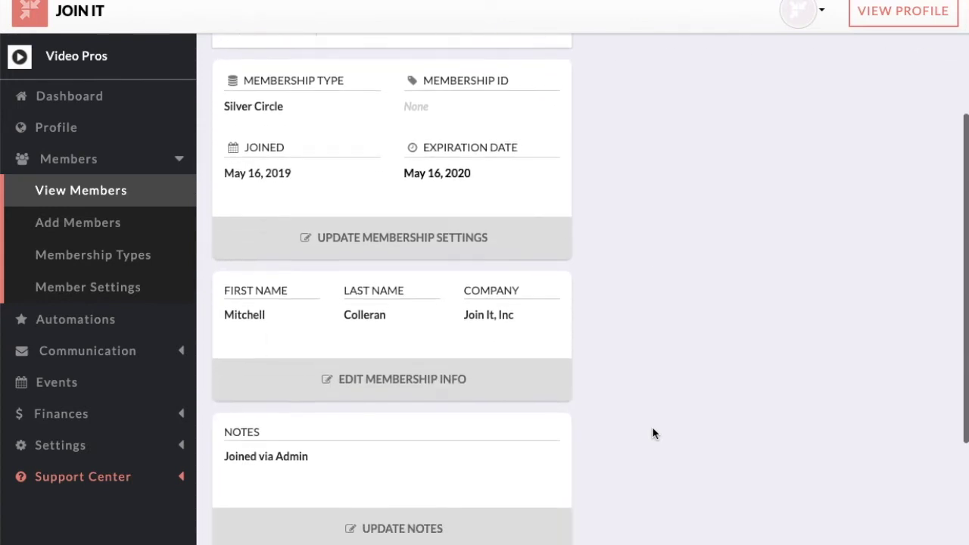
scroll(654, 433, "down", 3)
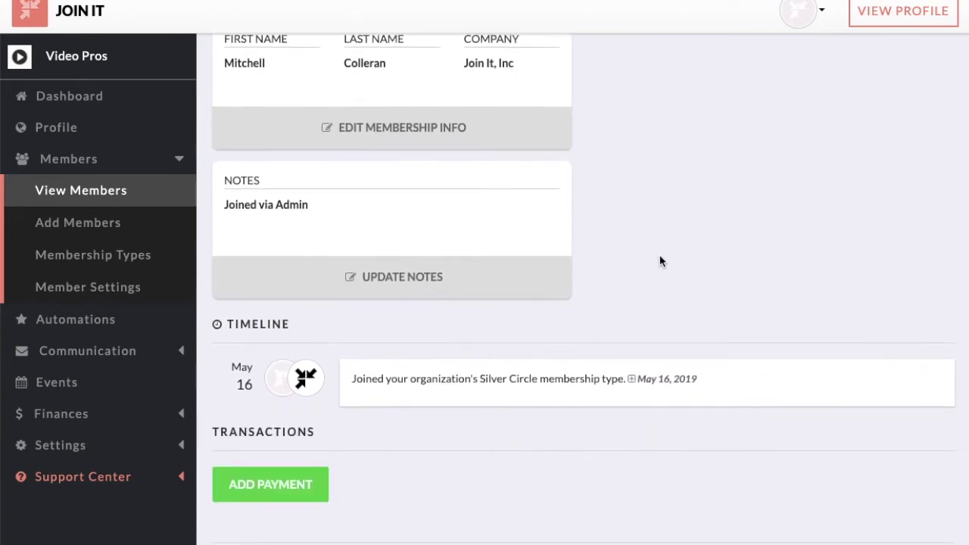
scroll(659, 259, "up", 9)
scroll(660, 262, "down", 3)
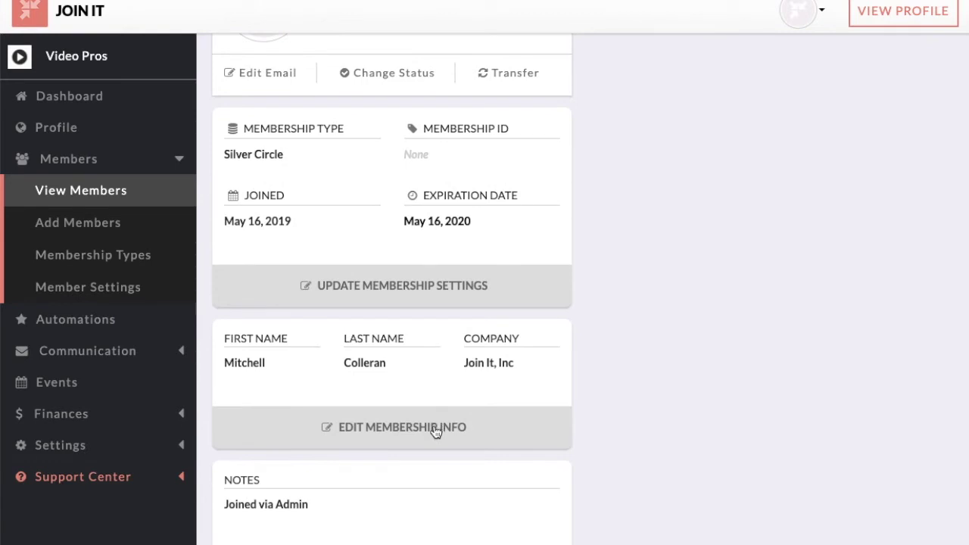
left_click(436, 428)
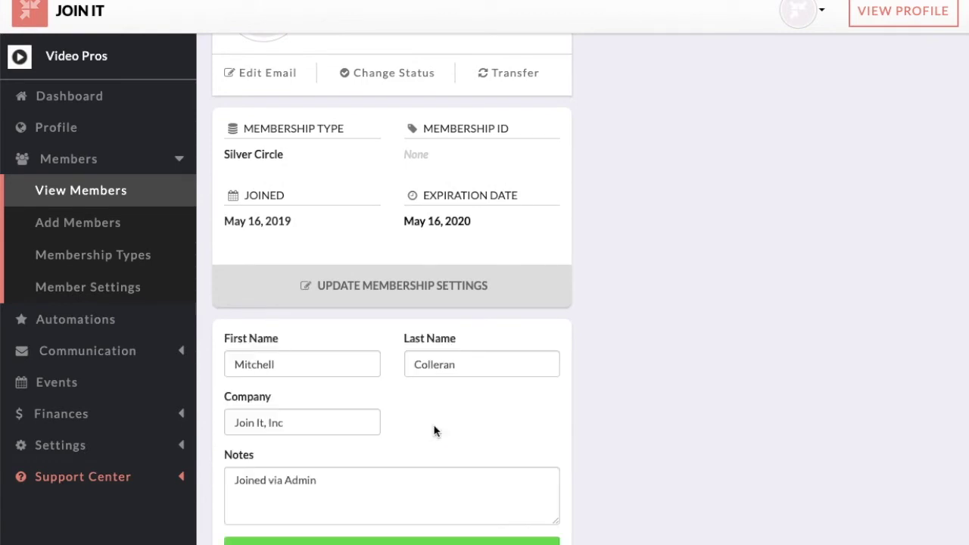
scroll(433, 431, "down", 1)
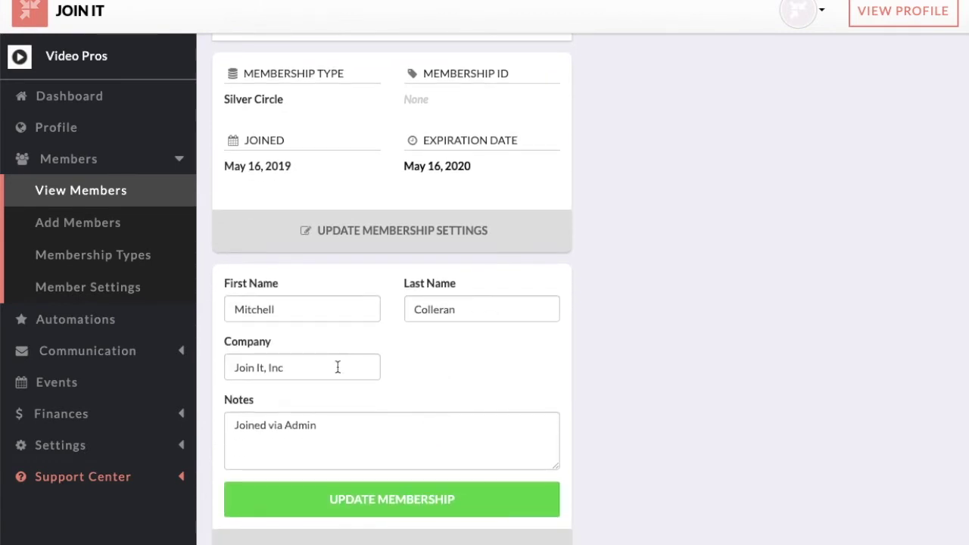
left_click(338, 367)
key("BackSpace")
key("BackSpace")
key("BackSpace")
key("BackSpace")
key("BackSpace")
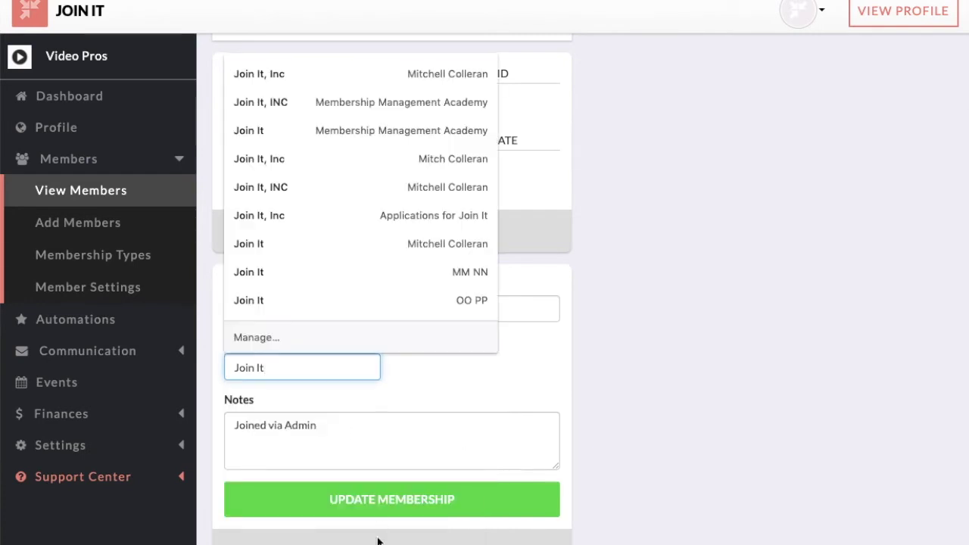
left_click(389, 509)
scroll(556, 353, "up", 1)
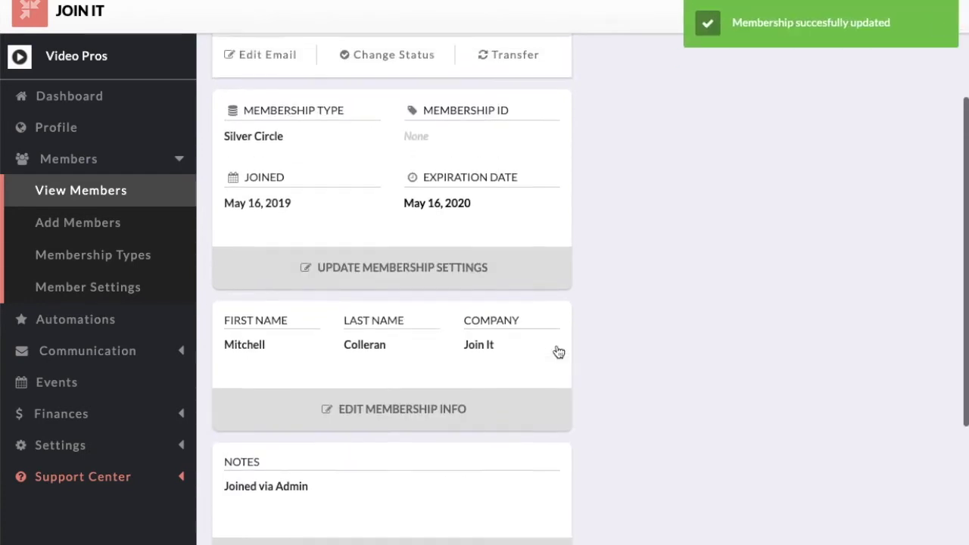
scroll(558, 352, "up", 4)
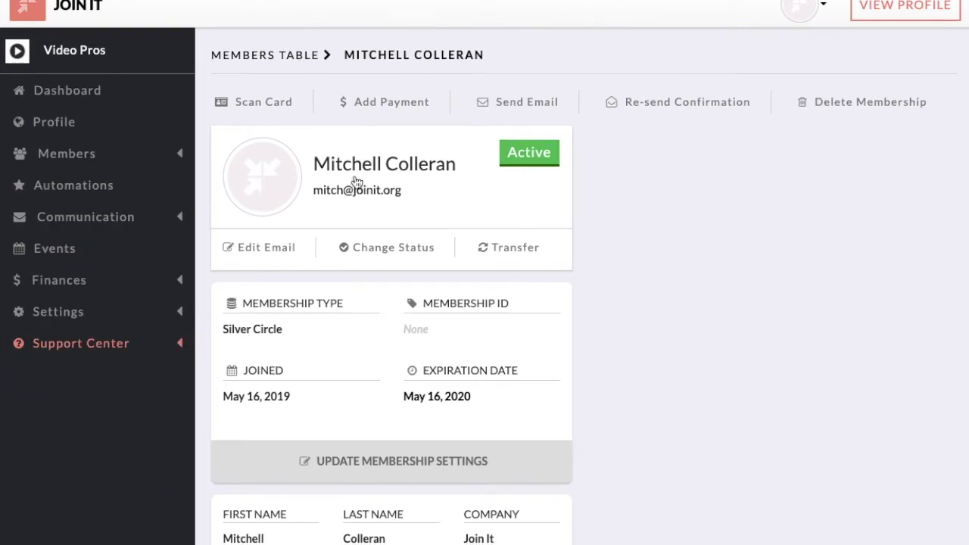
Step: Open the members table and apply, then clear, the Pending status filter
left_click(161, 150)
left_click(128, 190)
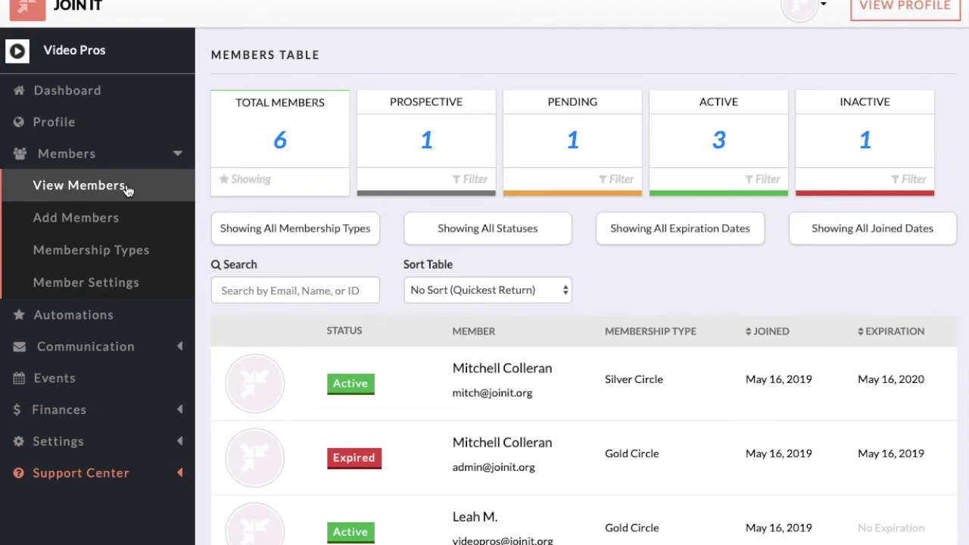
left_click(613, 167)
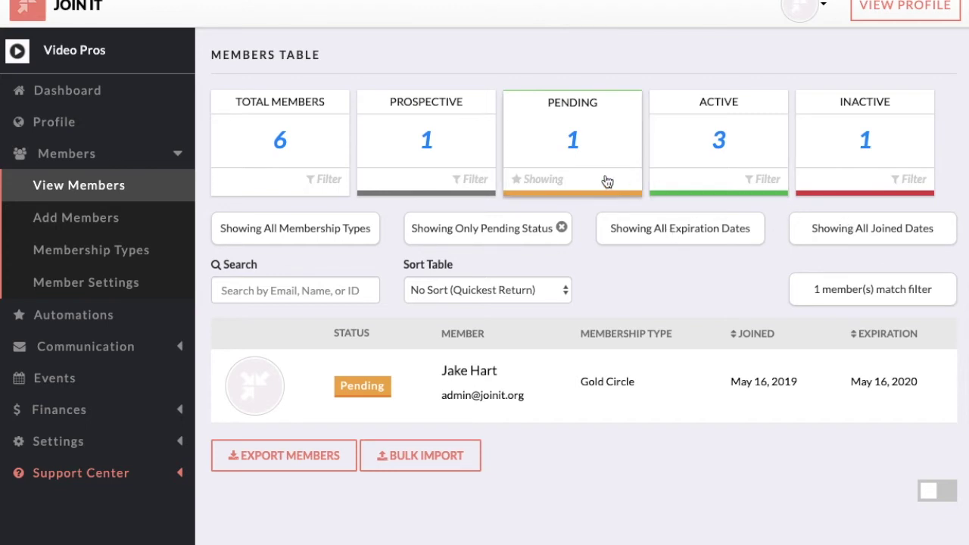
left_click(562, 227)
Step: Search the members list for the member by first name, then open the Automations integrations page
left_click(341, 290)
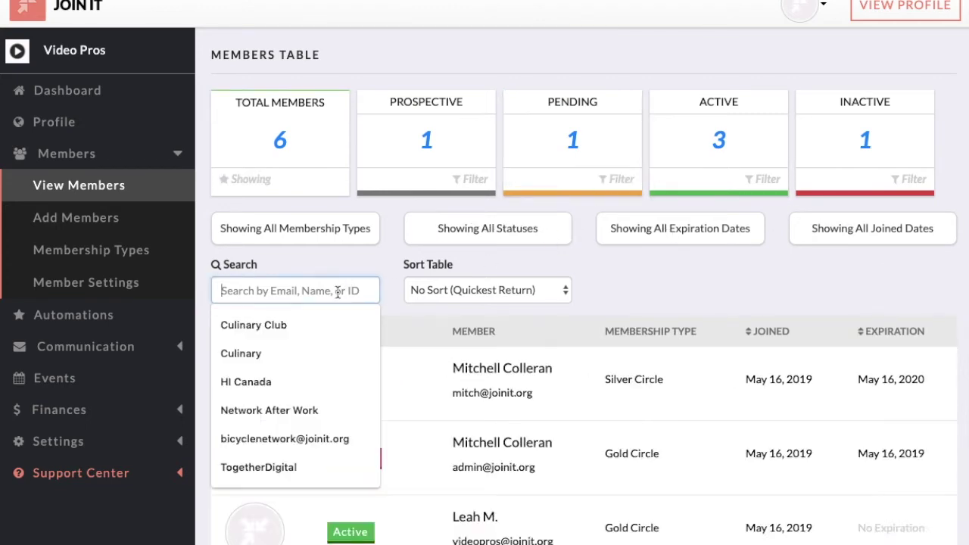
type("Mitch")
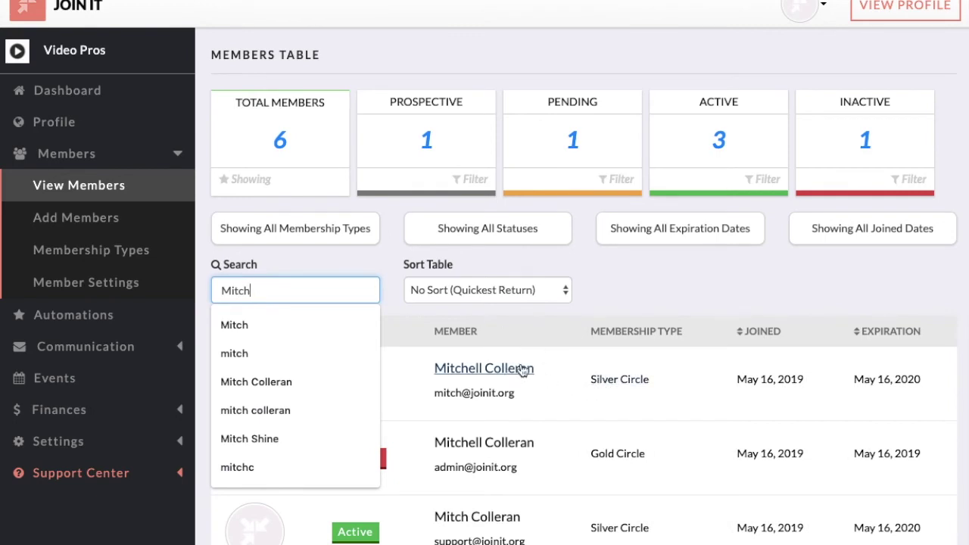
left_click(682, 299)
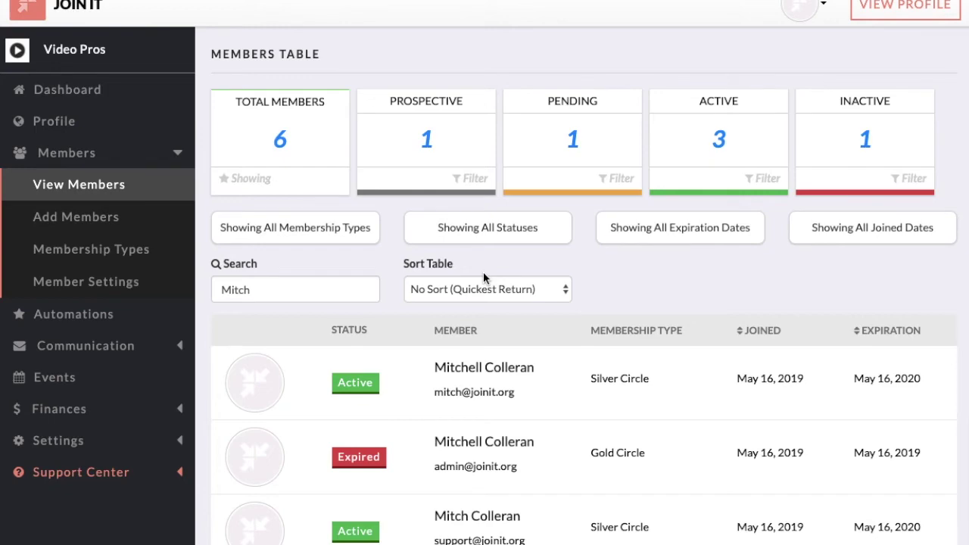
left_click(329, 289)
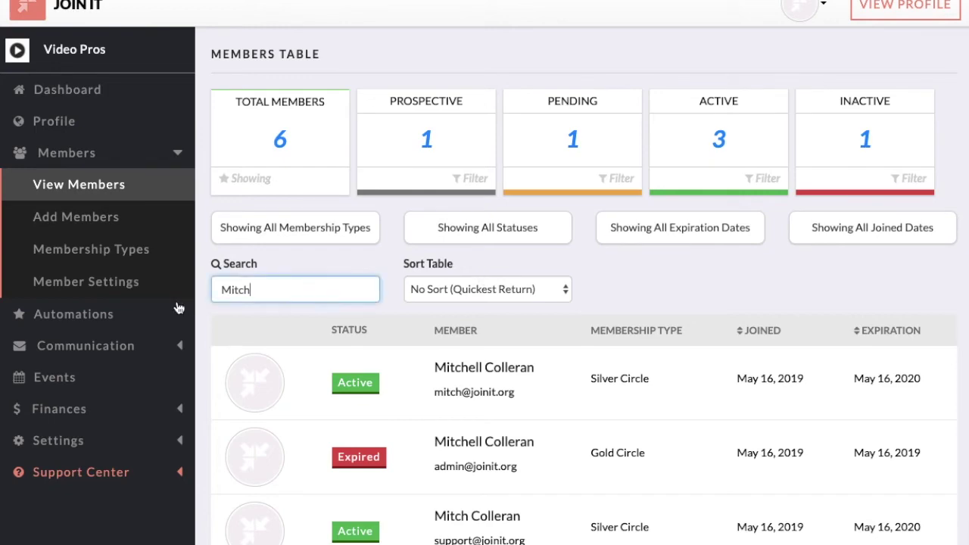
left_click(134, 315)
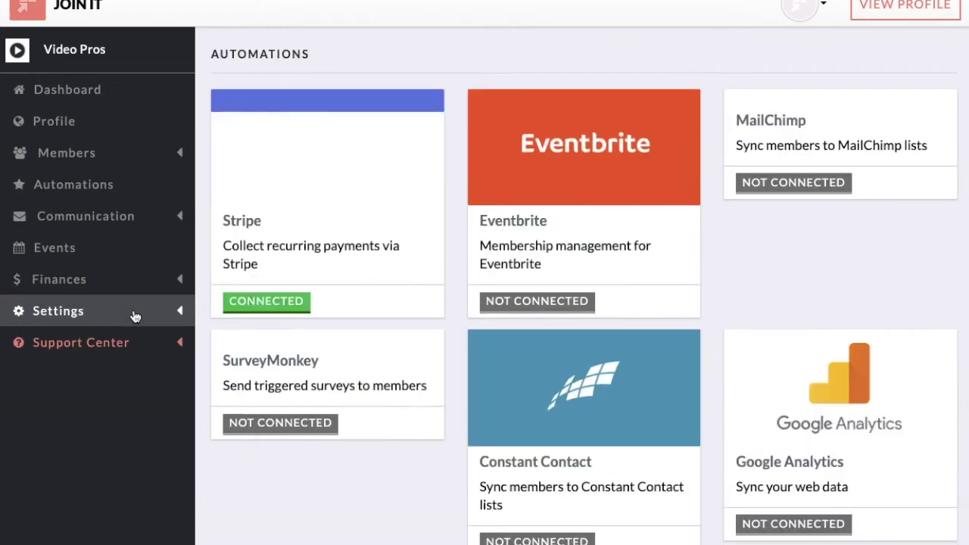
Step: Start a Quick & Easy Email from Communication, previewing the Renewal Reminder template to 6 members
scroll(527, 185, "down", 6)
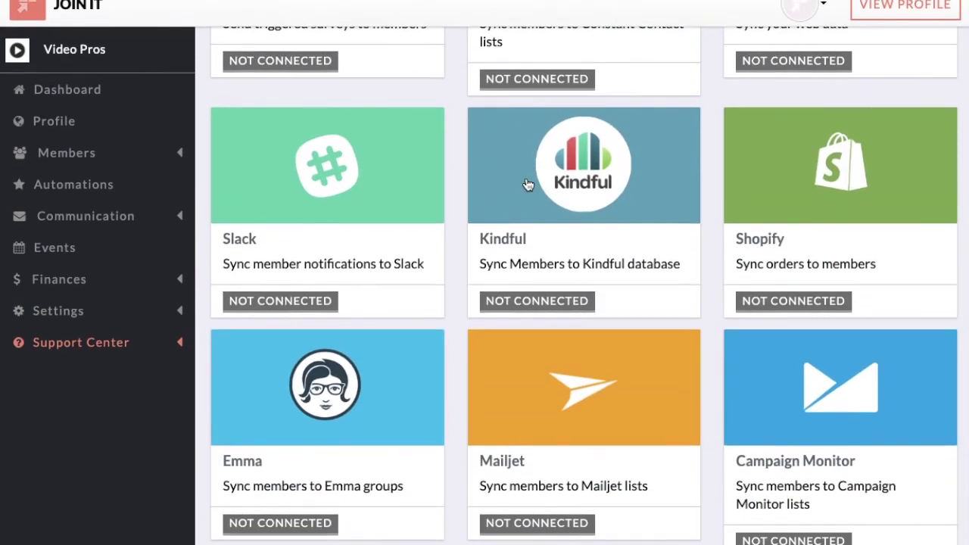
scroll(527, 184, "up", 6)
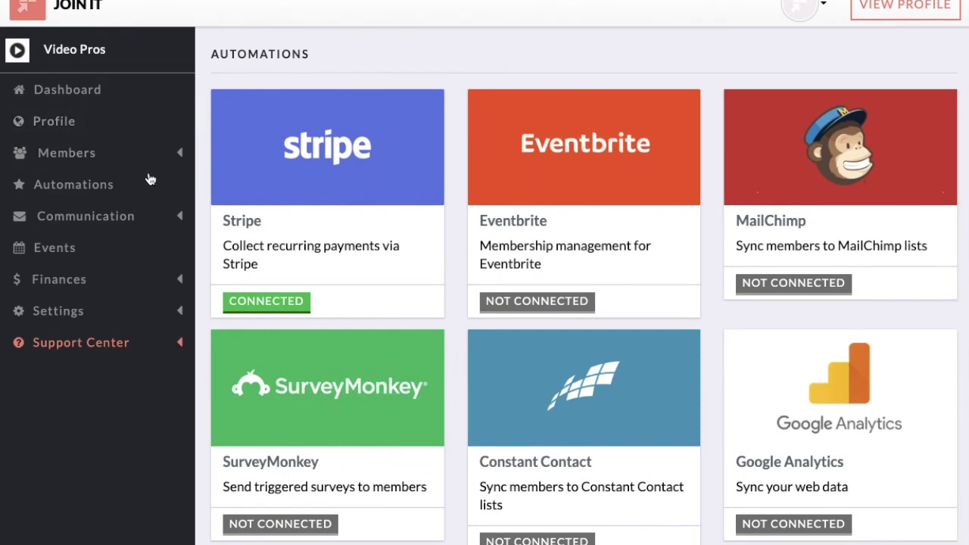
left_click(130, 216)
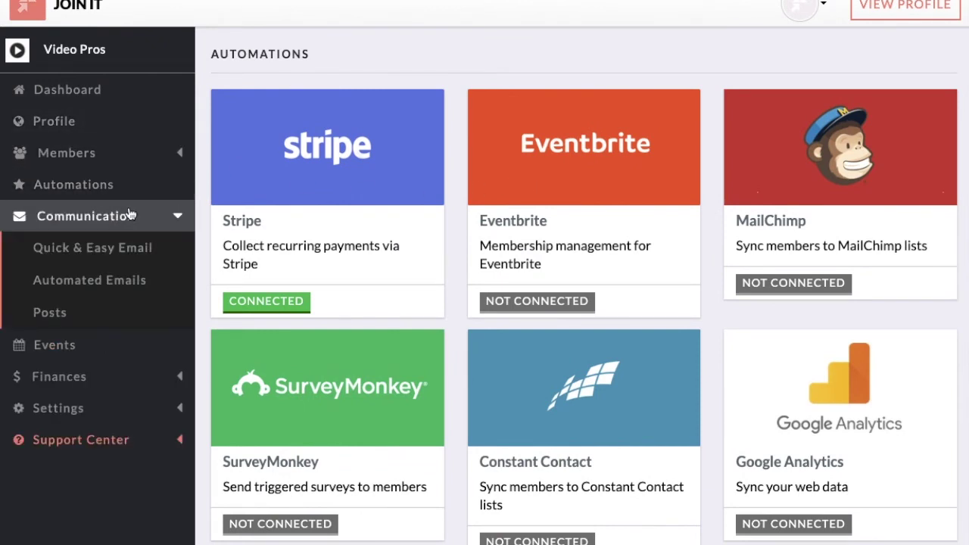
left_click(119, 249)
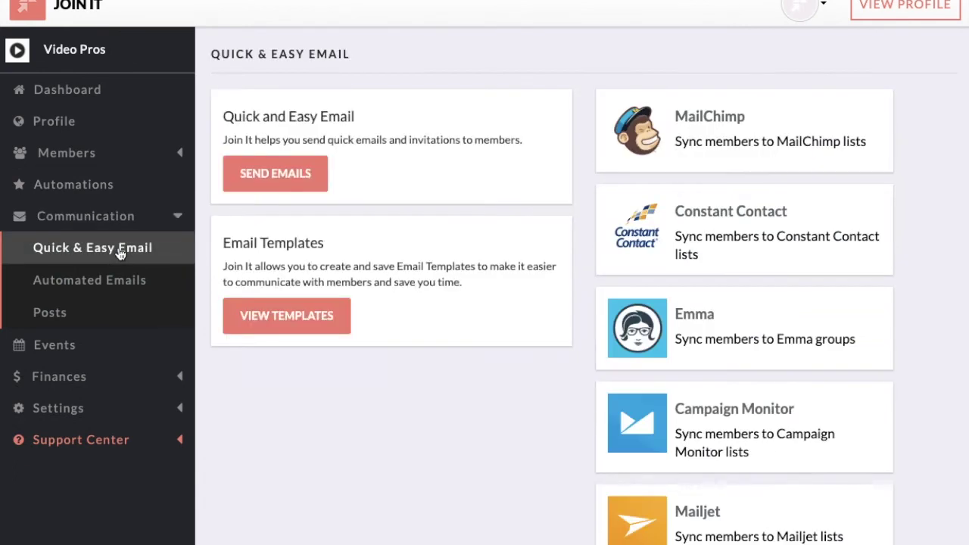
left_click(255, 179)
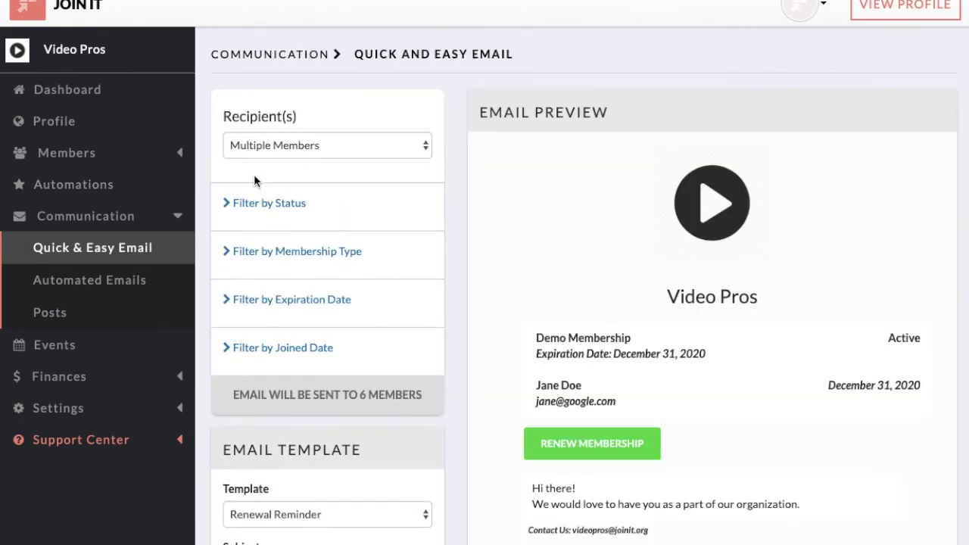
scroll(285, 289, "down", 1)
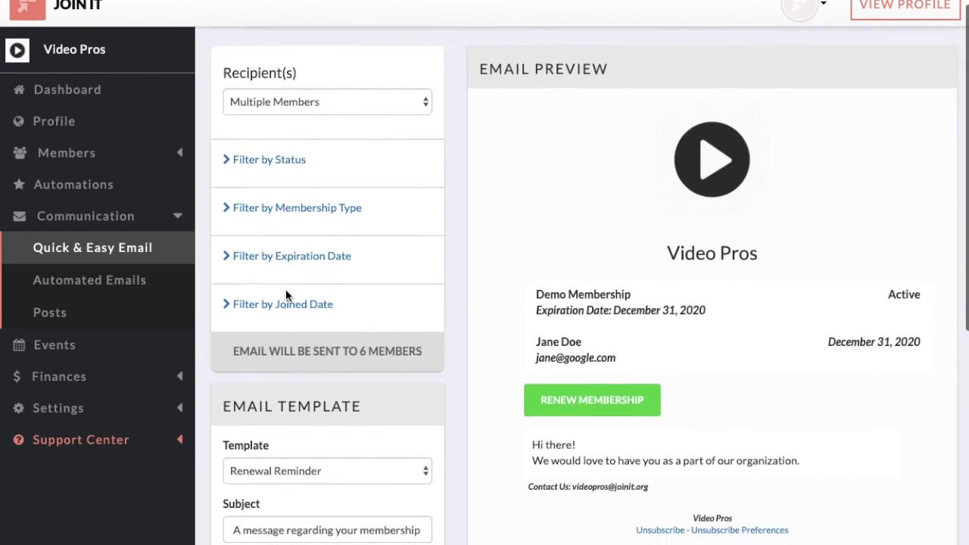
scroll(285, 289, "down", 2)
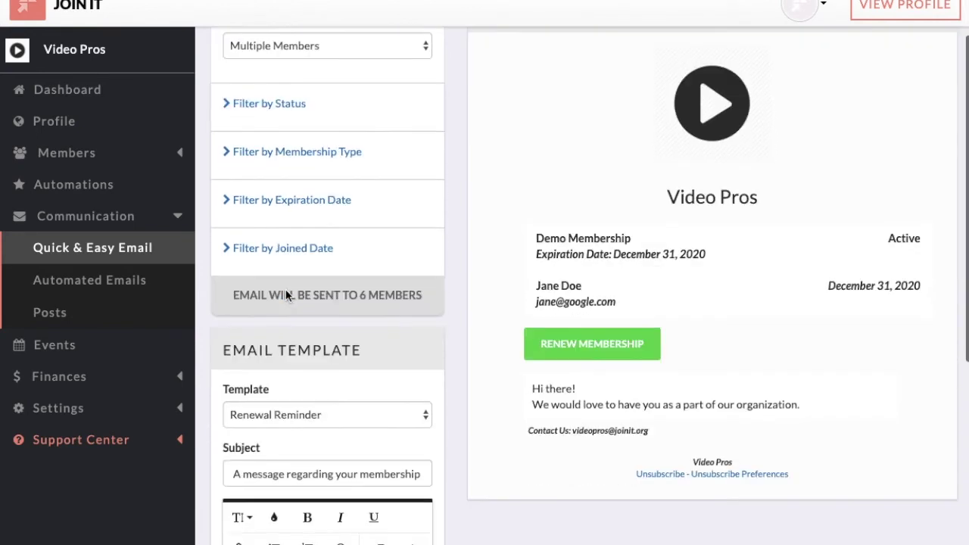
Step: Scroll through the Automated Emails settings, then go to the Events page
left_click(125, 293)
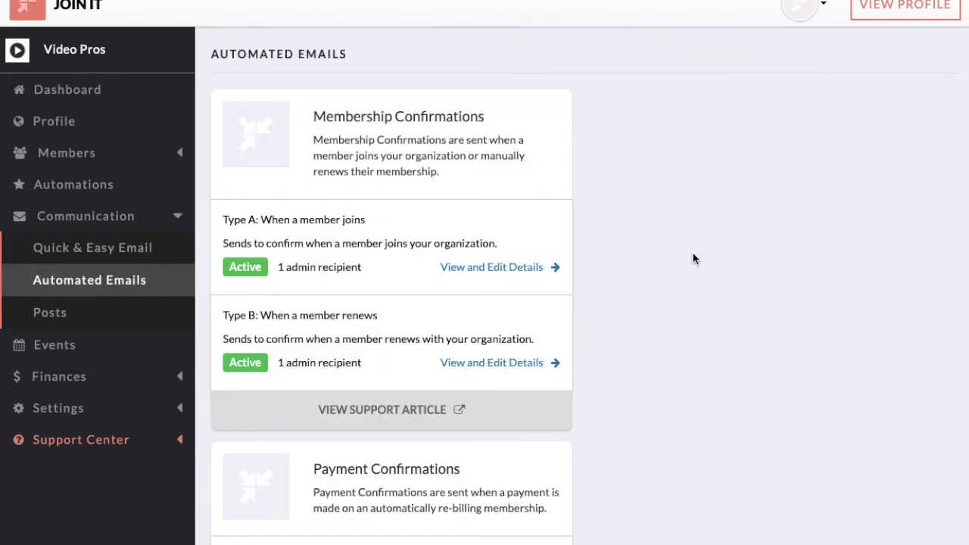
scroll(693, 259, "down", 5)
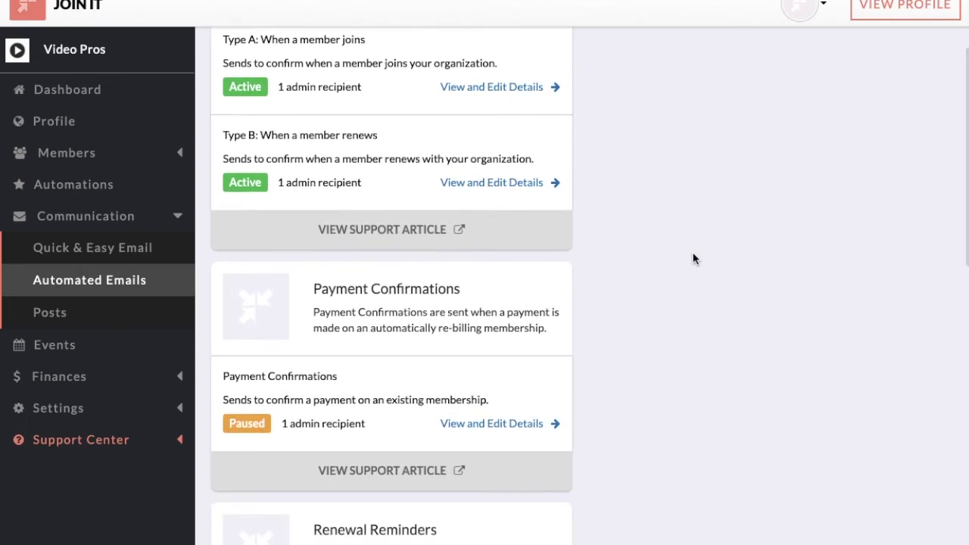
scroll(693, 259, "down", 8)
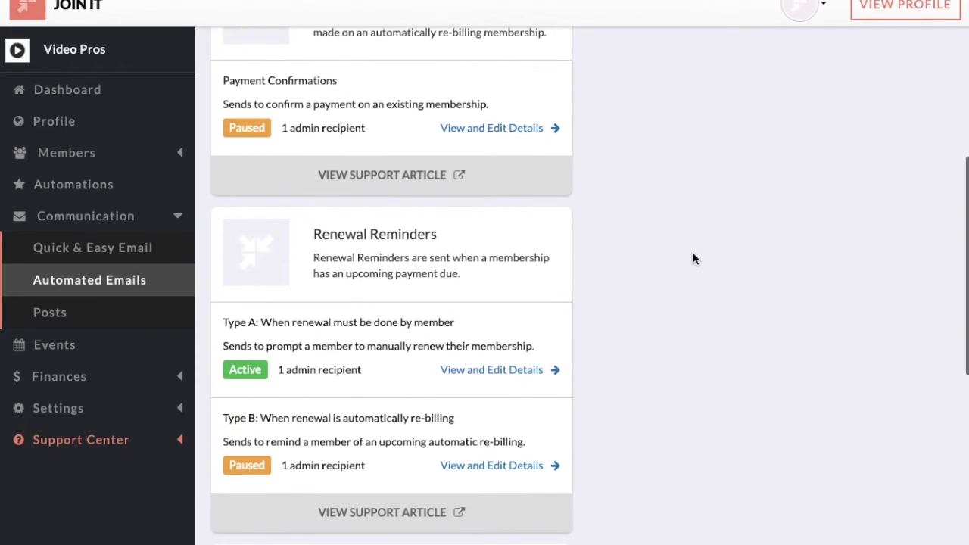
scroll(693, 258, "down", 6)
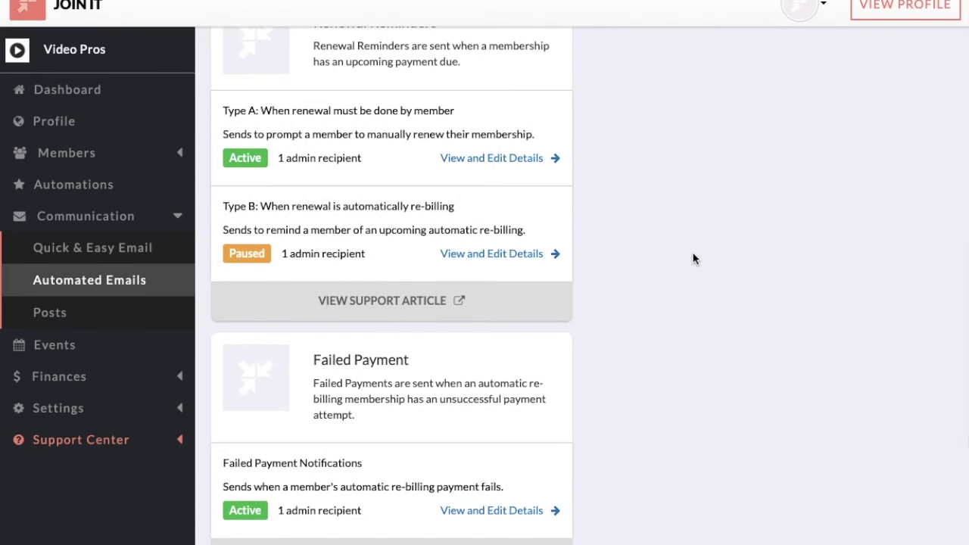
scroll(693, 259, "down", 4)
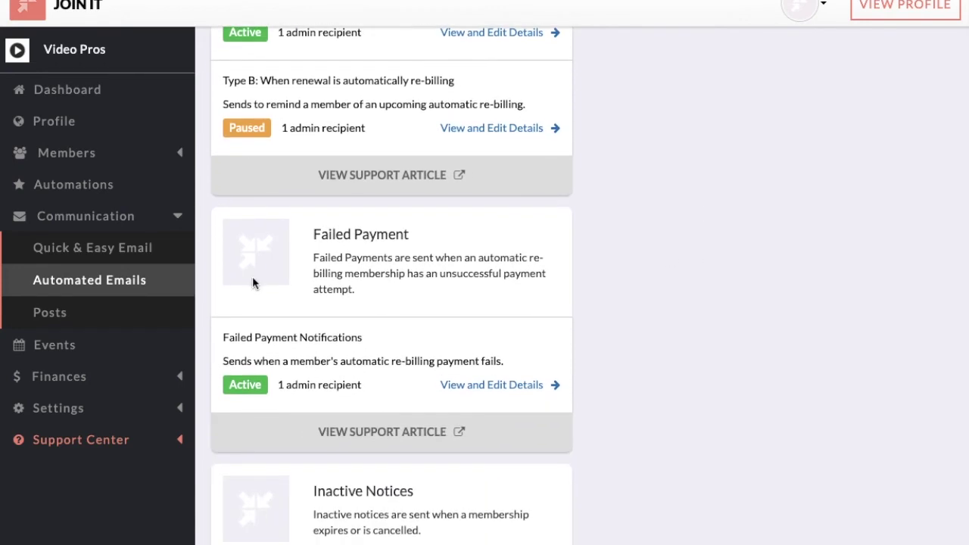
left_click(105, 348)
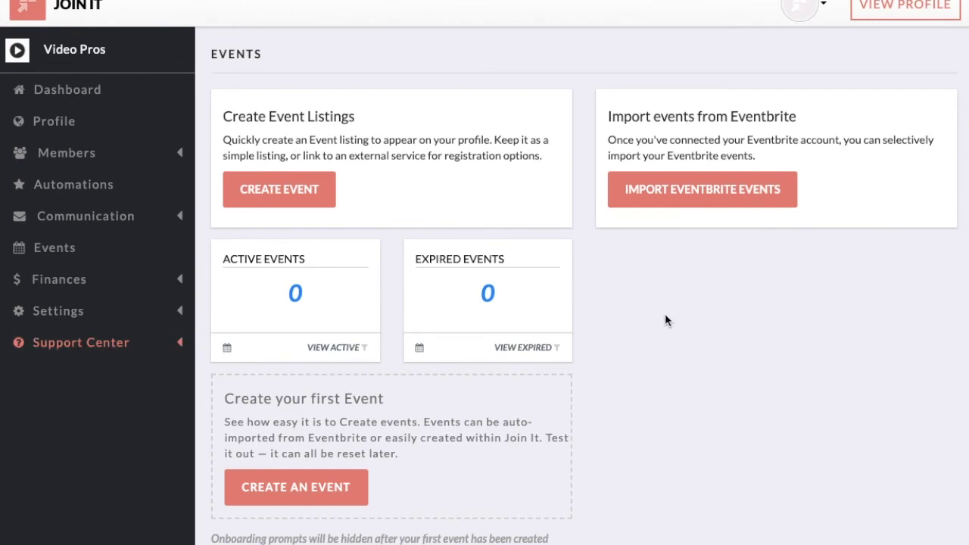
Step: Preview the Finances and Settings sidebar items, then return to the Video Pros dashboard
left_click(86, 280)
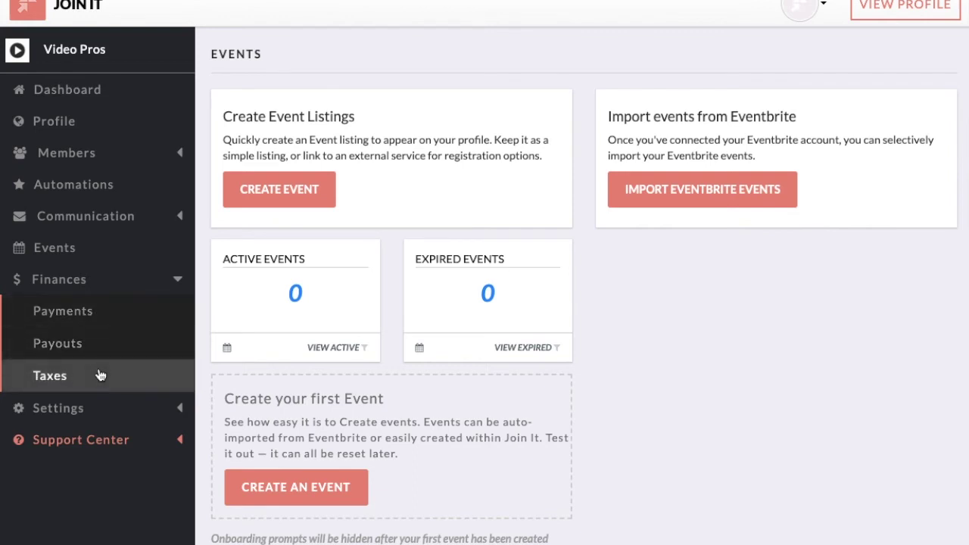
left_click(95, 413)
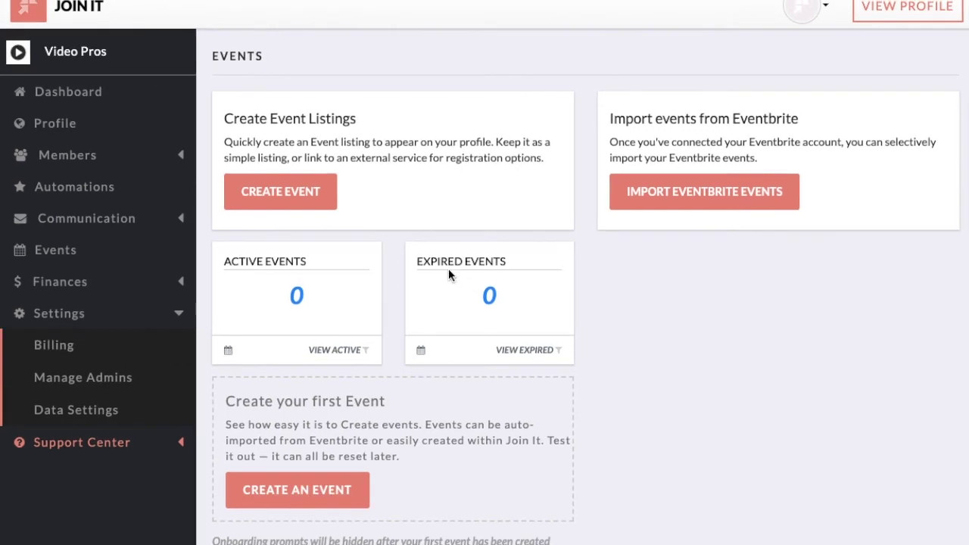
left_click(76, 93)
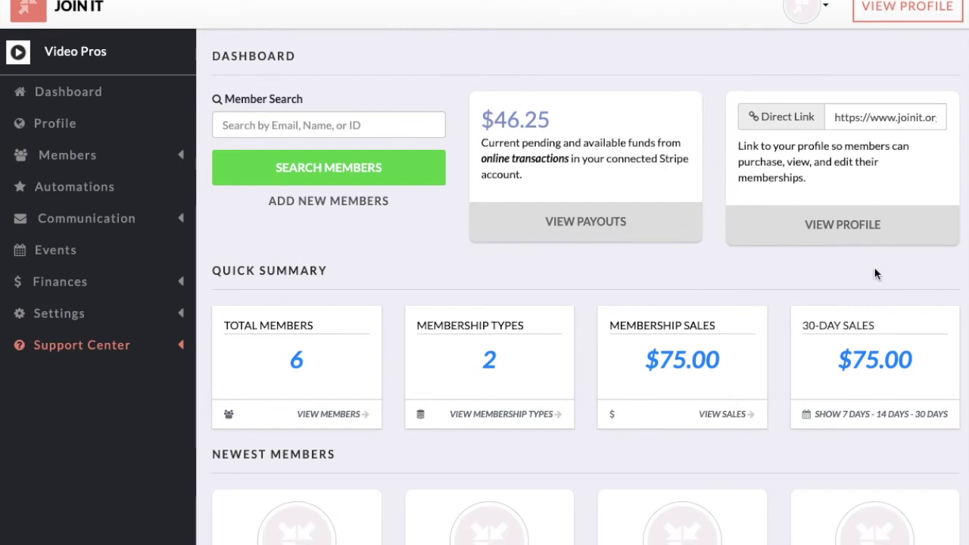
Step: Open the public Video Pros profile and start joining Silver Circle from Membership Options
left_click(904, 19)
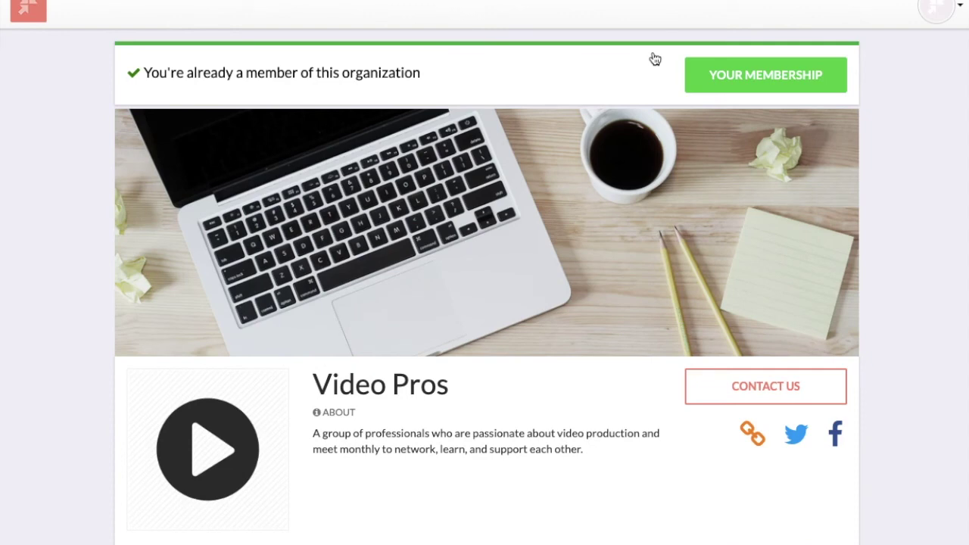
scroll(530, 262, "down", 4)
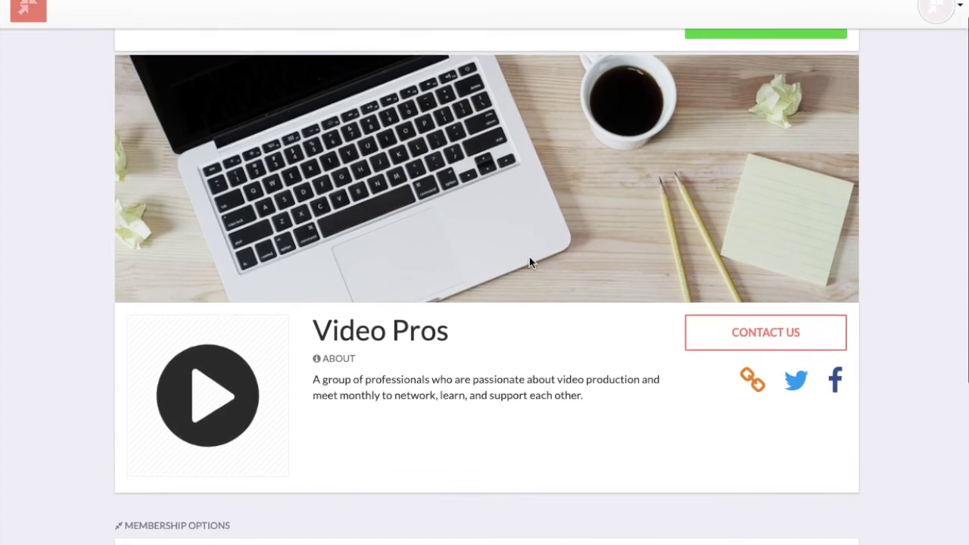
scroll(530, 263, "down", 1)
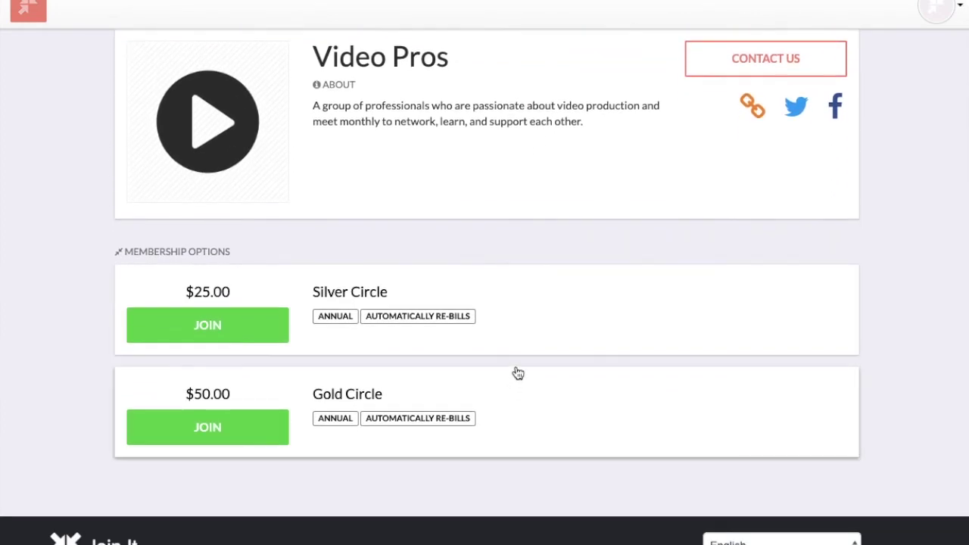
left_click(523, 319)
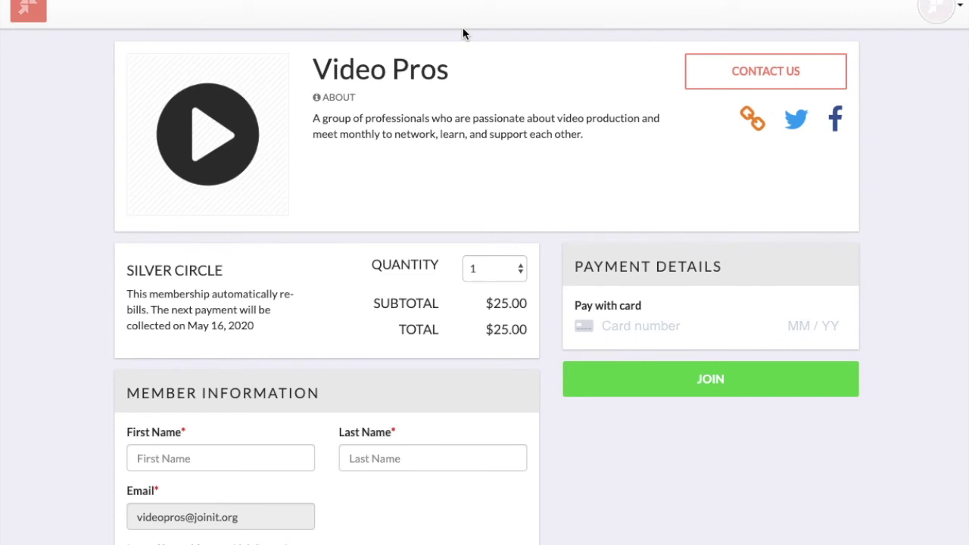
Step: Review the filled Silver Circle checkout and submit the $25.00 membership purchase
scroll(508, 195, "down", 3)
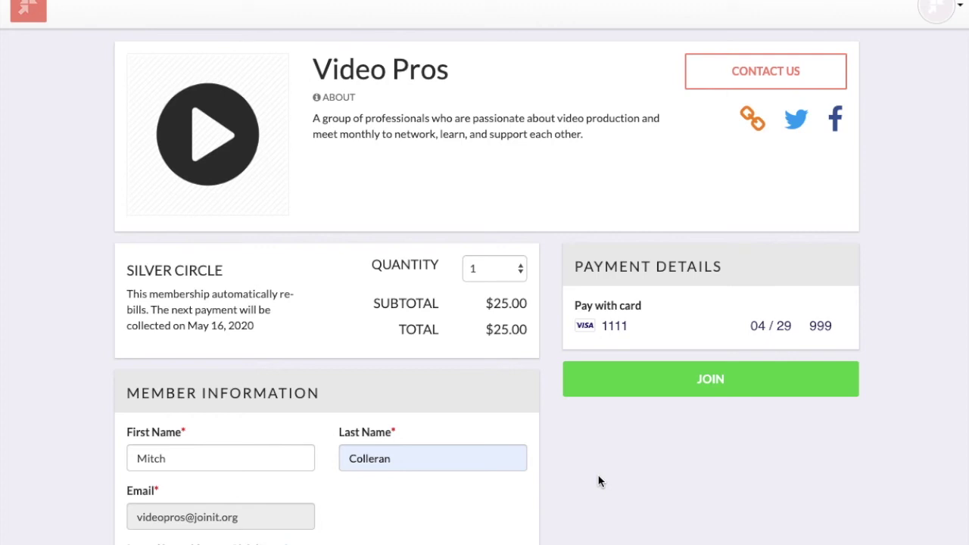
scroll(598, 482, "down", 3)
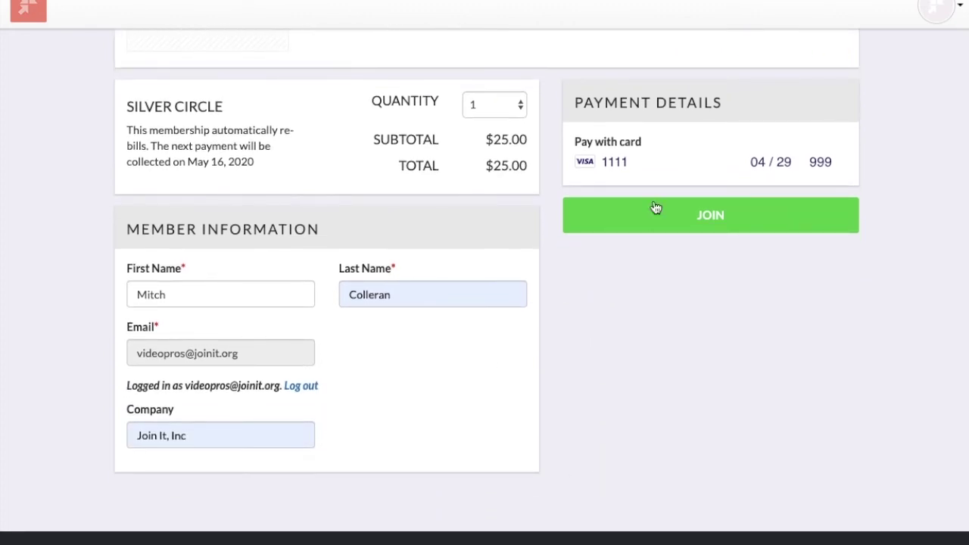
scroll(665, 150, "up", 3)
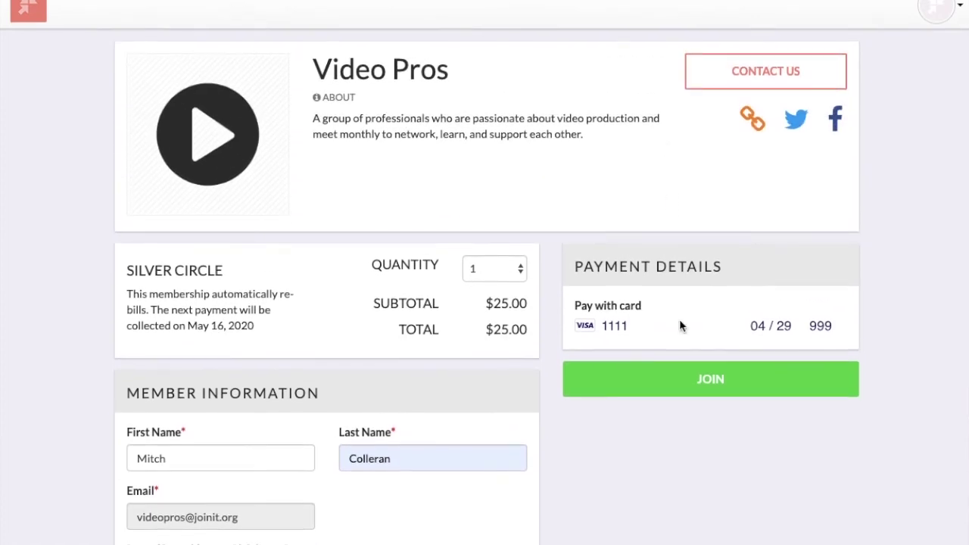
left_click(671, 382)
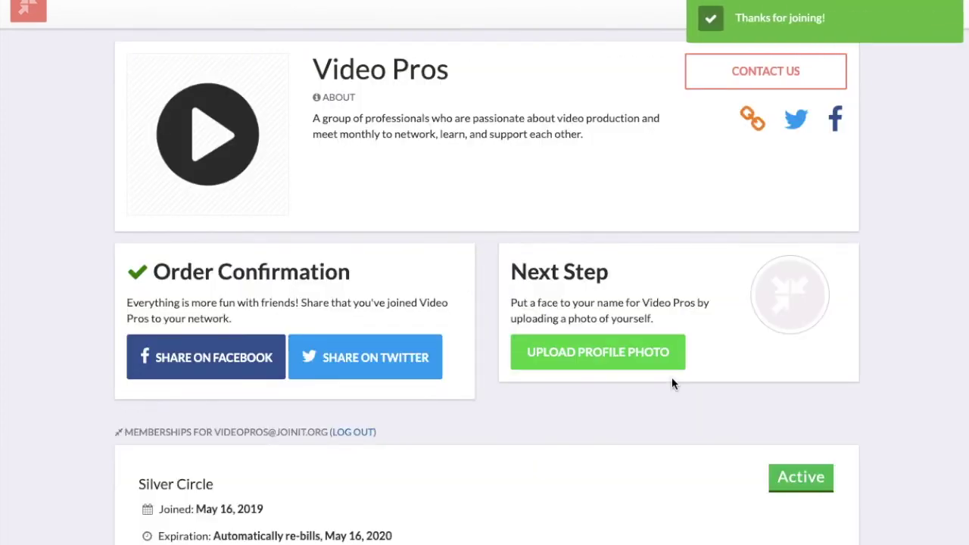
Step: Scroll through the Order Confirmation and the active Silver Circle membership details
scroll(671, 377, "down", 3)
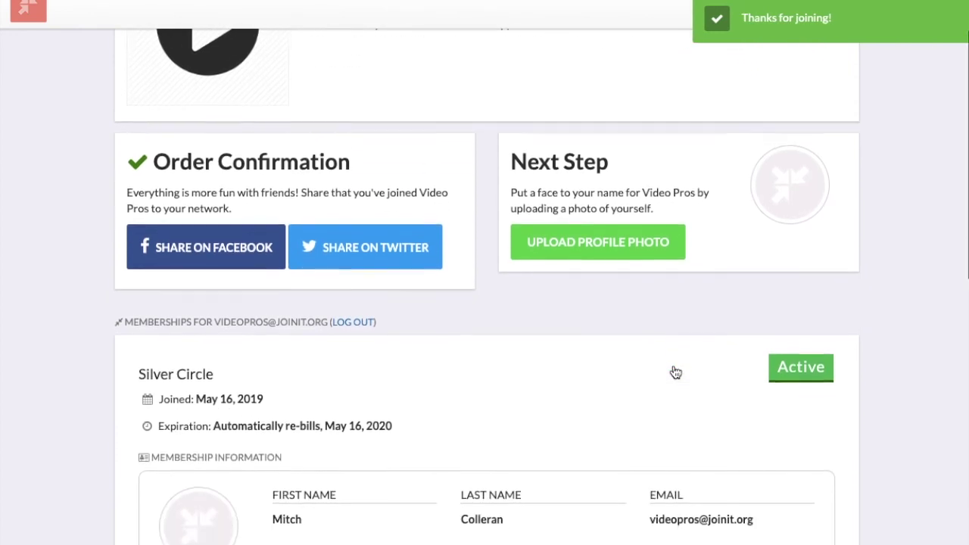
scroll(672, 371, "down", 1)
scroll(673, 371, "down", 1)
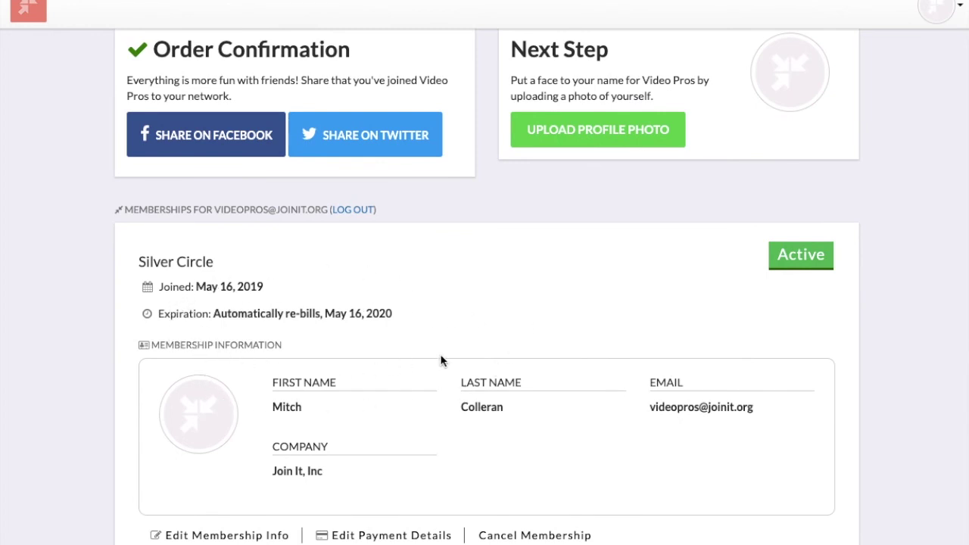
scroll(446, 356, "down", 1)
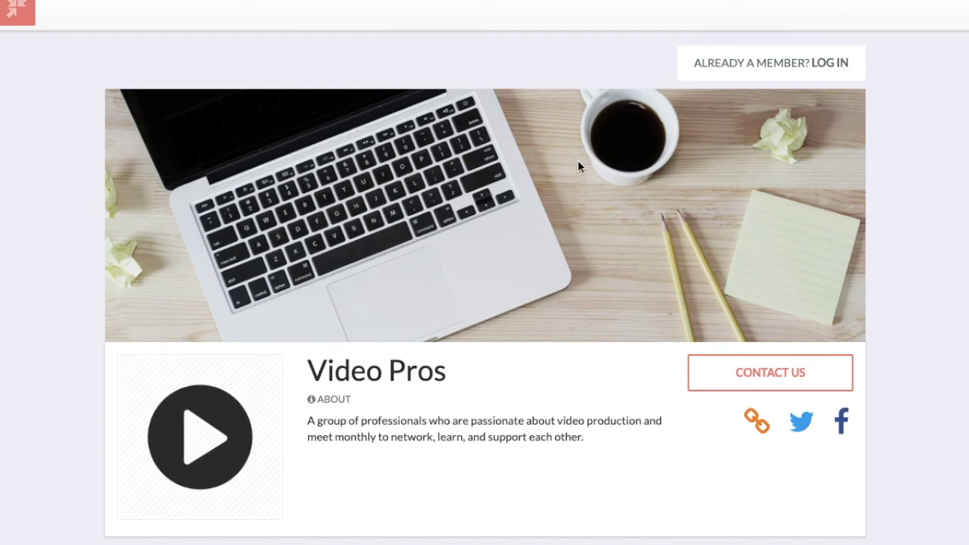
Step: Open the member log-in form and look up the member's email address
left_click(818, 67)
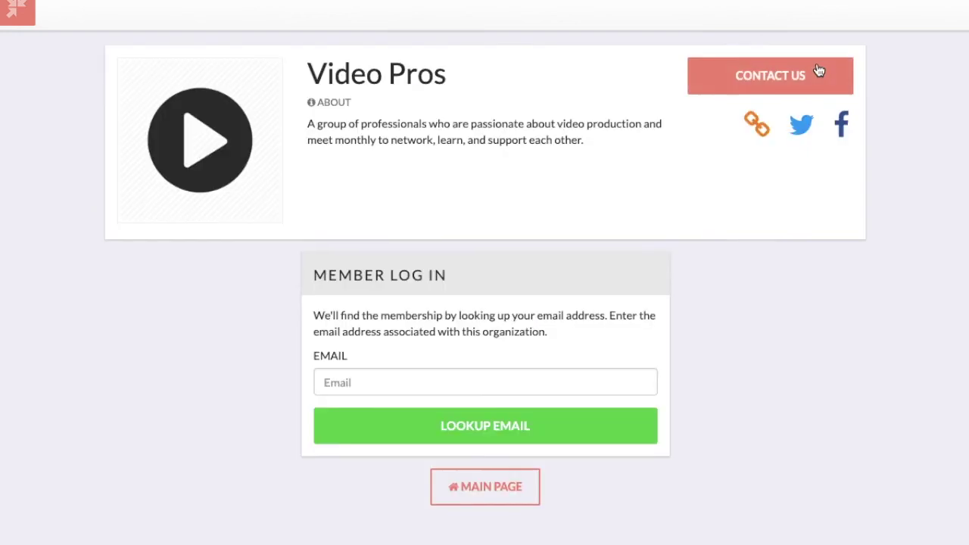
left_click(415, 388)
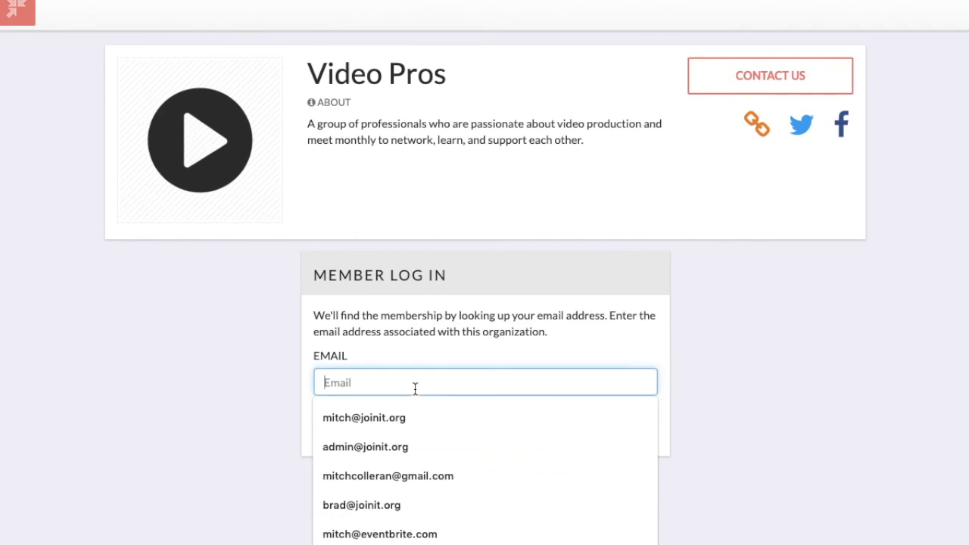
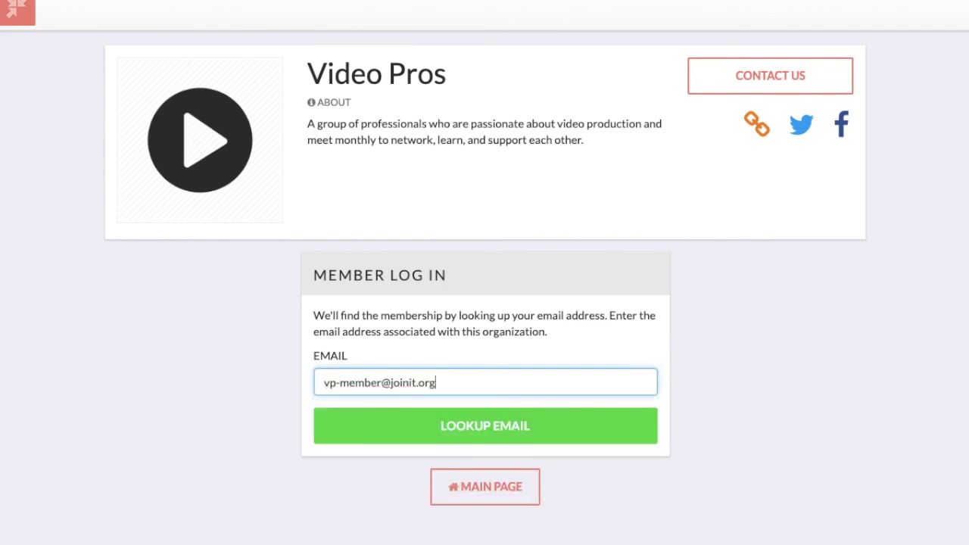
left_click(502, 424)
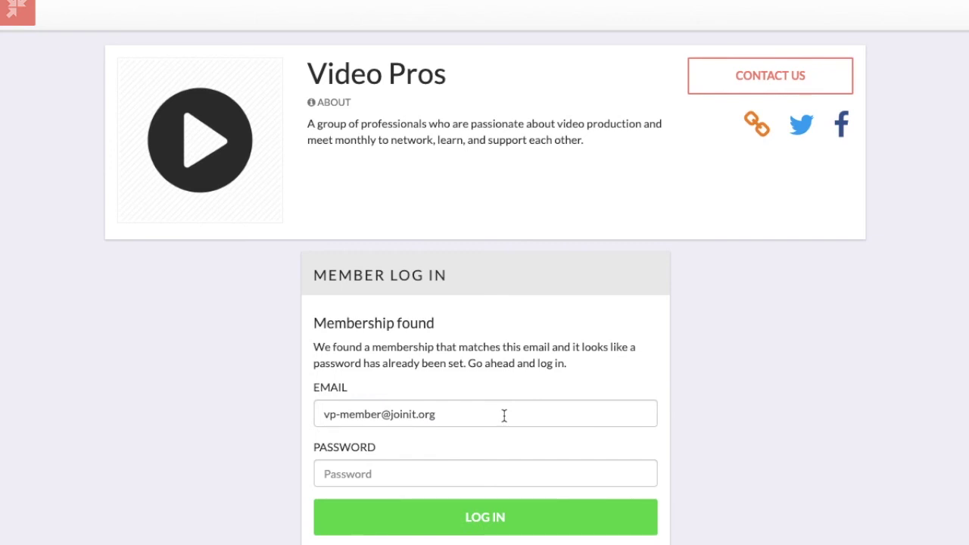
Step: Enter the account password and log in to see the Gold Circle membership
scroll(503, 415, "down", 1)
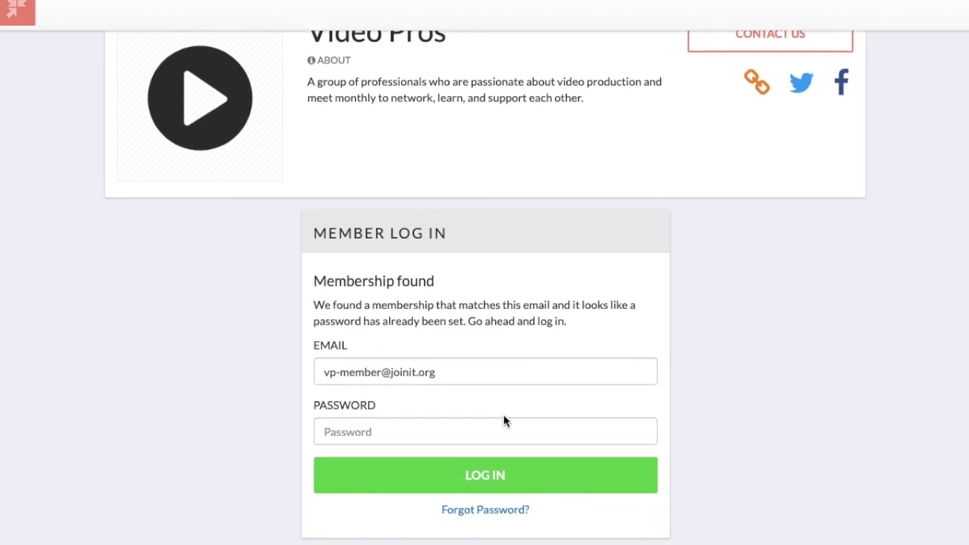
left_click(474, 427)
type("••••••••")
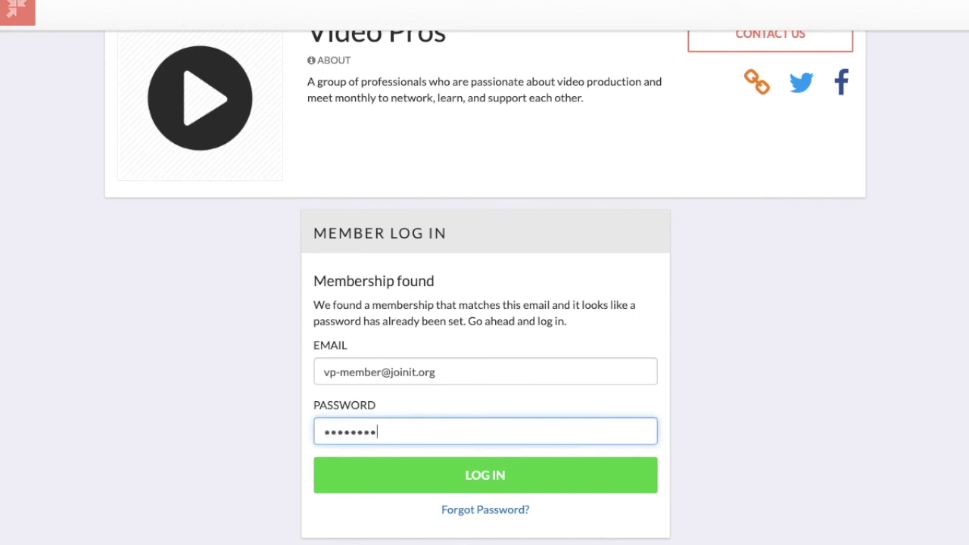
left_click(520, 475)
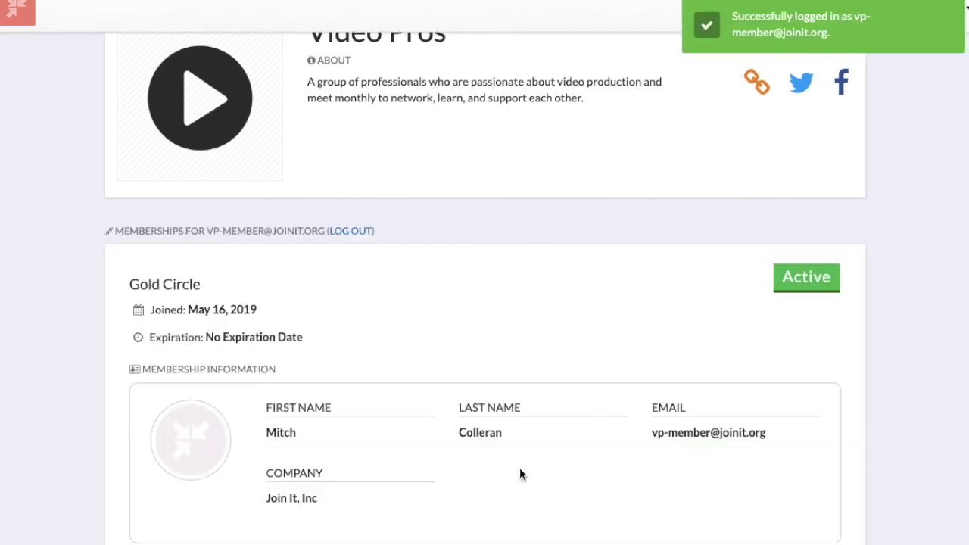